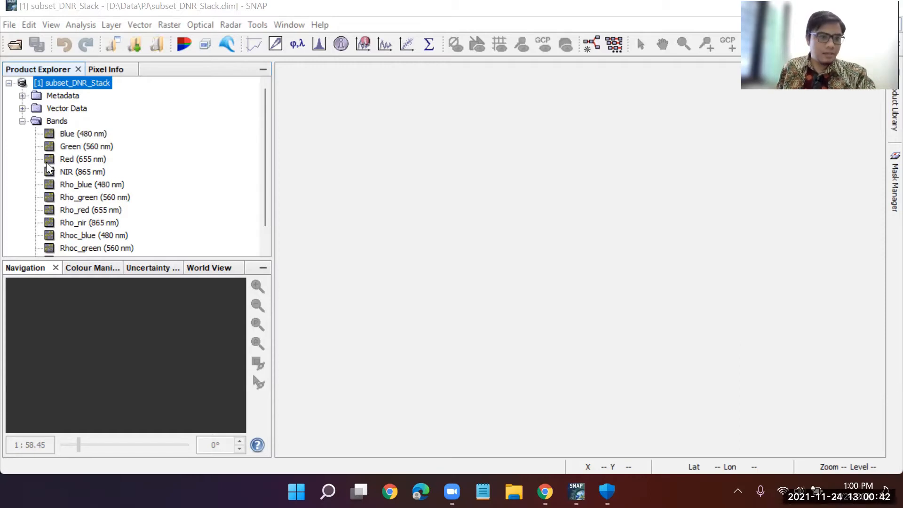
- Open subset_DNR_Stack as an RGB image using the WorldView-2 ESA profile with the Red, Green and Blue bands
left_click(22, 121)
left_click(22, 121)
scroll(44, 143, "up", 1)
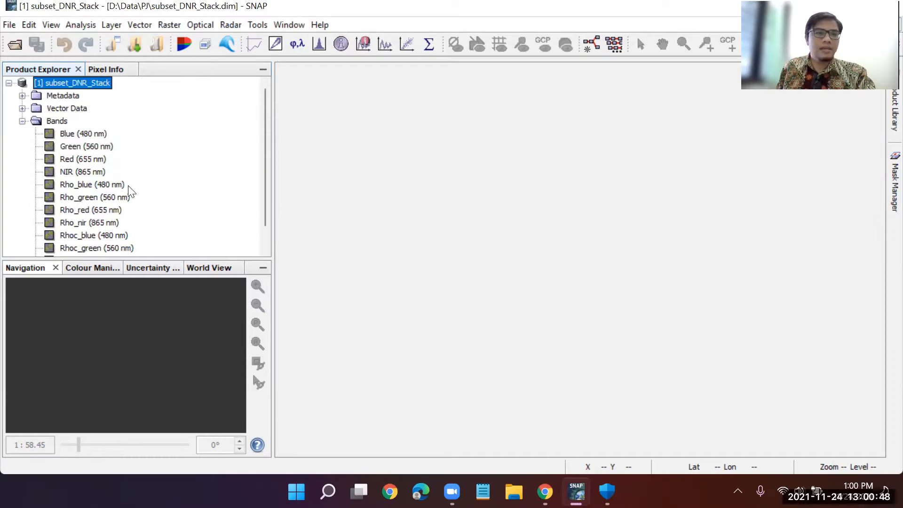
scroll(130, 192, "down", 1)
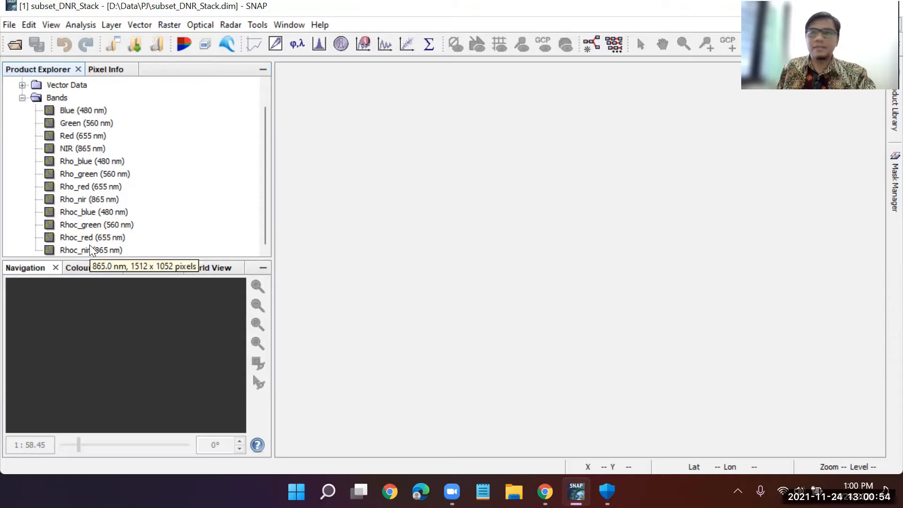
scroll(89, 249, "up", 1)
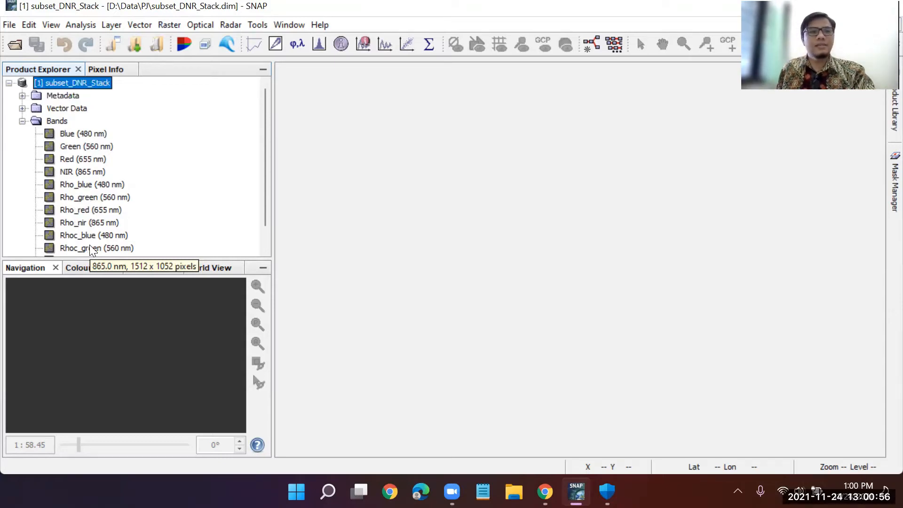
right_click(85, 82)
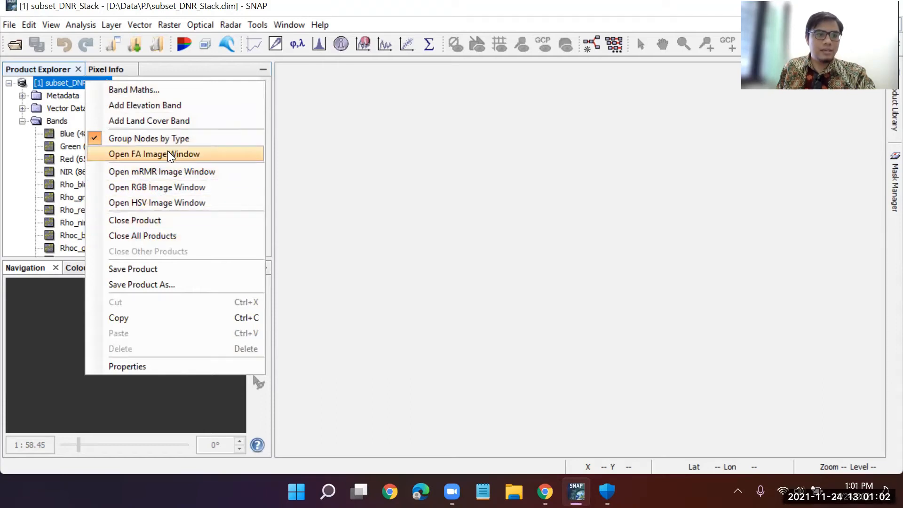
left_click(168, 192)
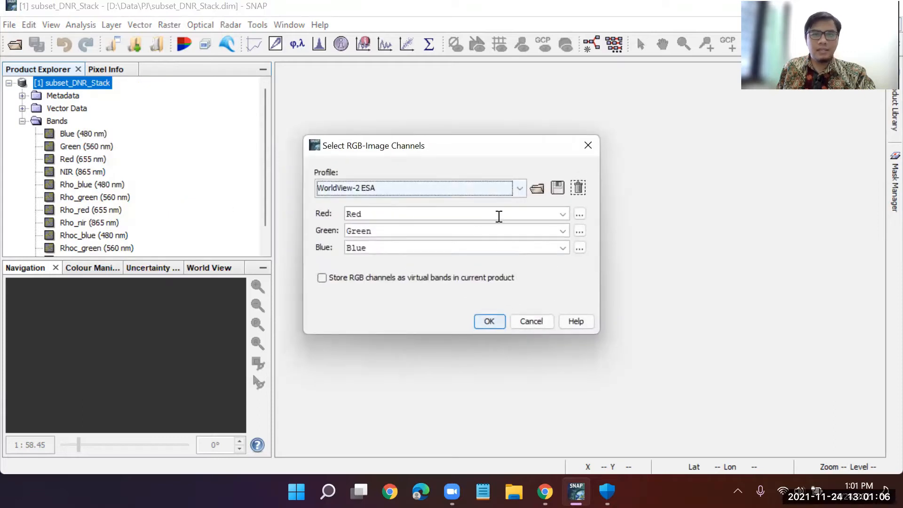
left_click(489, 321)
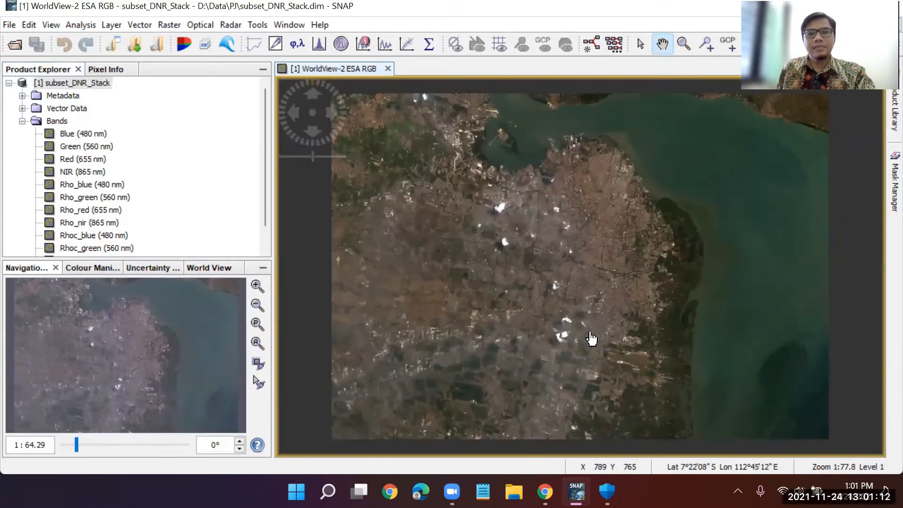
- Examine the land, coastline and cloud cover in the RGB image at different scales
scroll(591, 339, "up", 3)
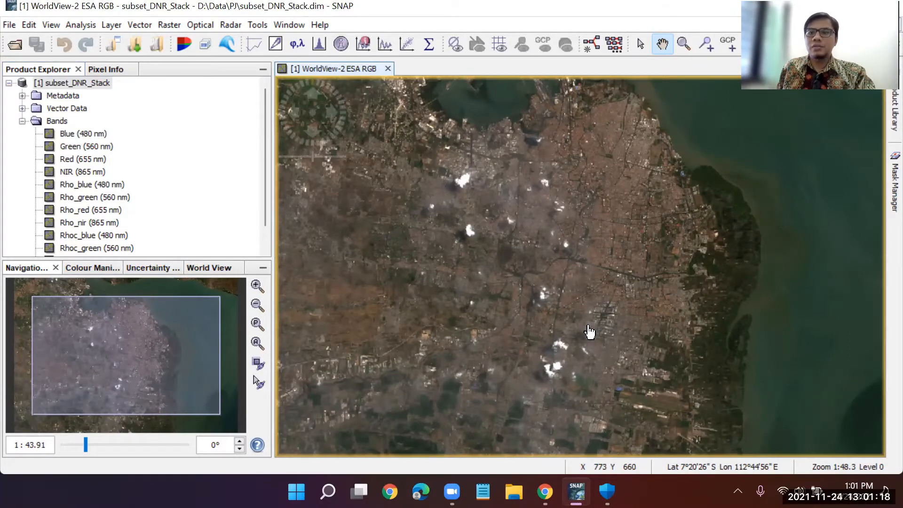
scroll(589, 331, "down", 3)
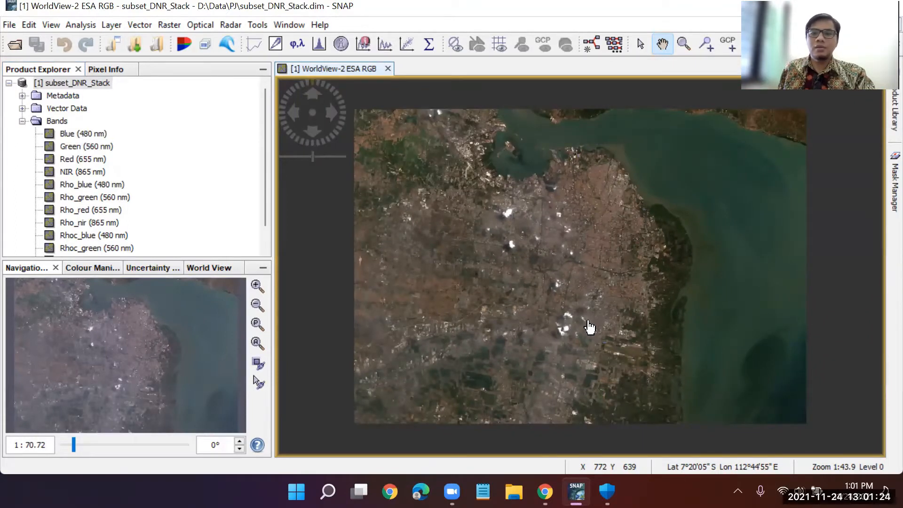
scroll(578, 314, "up", 2)
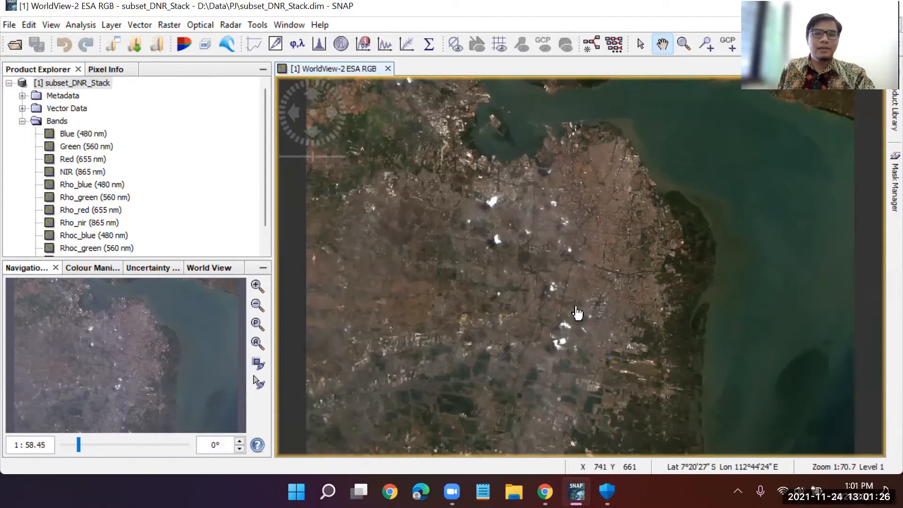
scroll(579, 314, "up", 1)
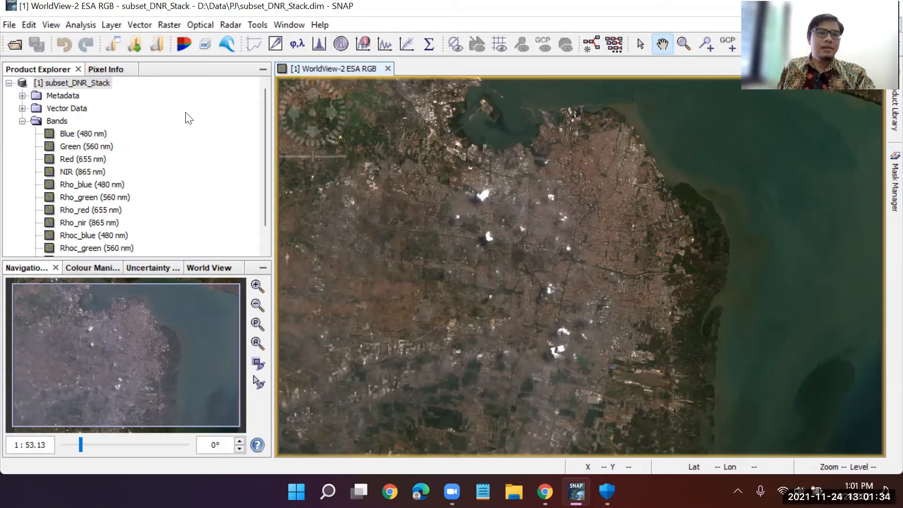
scroll(458, 280, "up", 1)
scroll(458, 280, "down", 2)
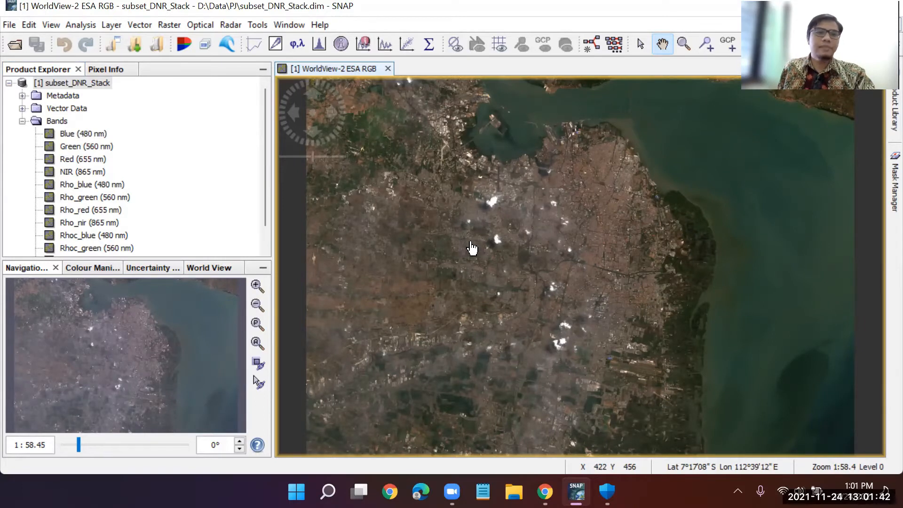
scroll(471, 248, "down", 1)
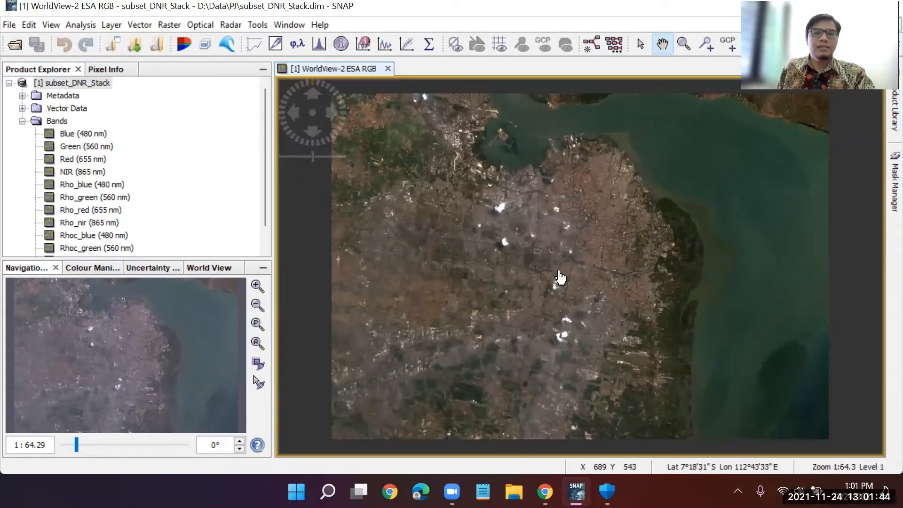
scroll(561, 278, "up", 1)
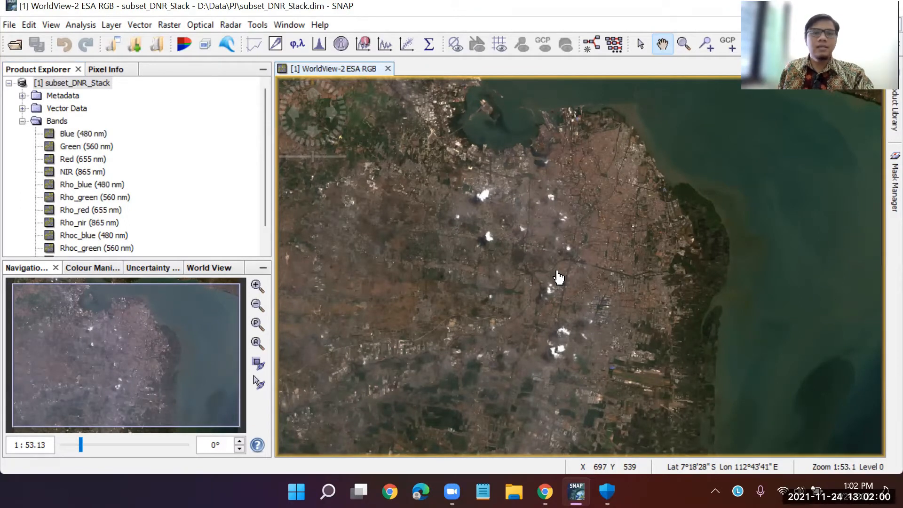
- Start an unsupervised EM Cluster Analysis and set it to 6 clusters and 30 iterations
left_click(169, 25)
mouse_move(224, 193)
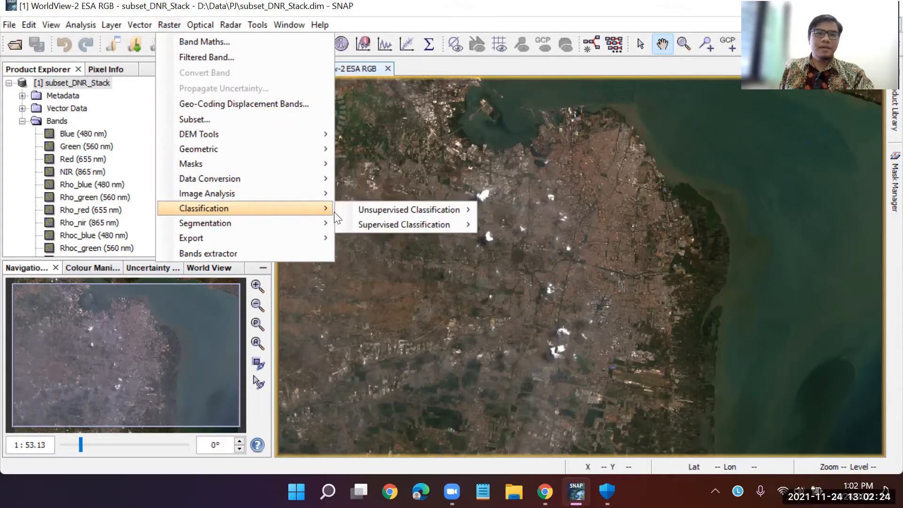
mouse_move(364, 214)
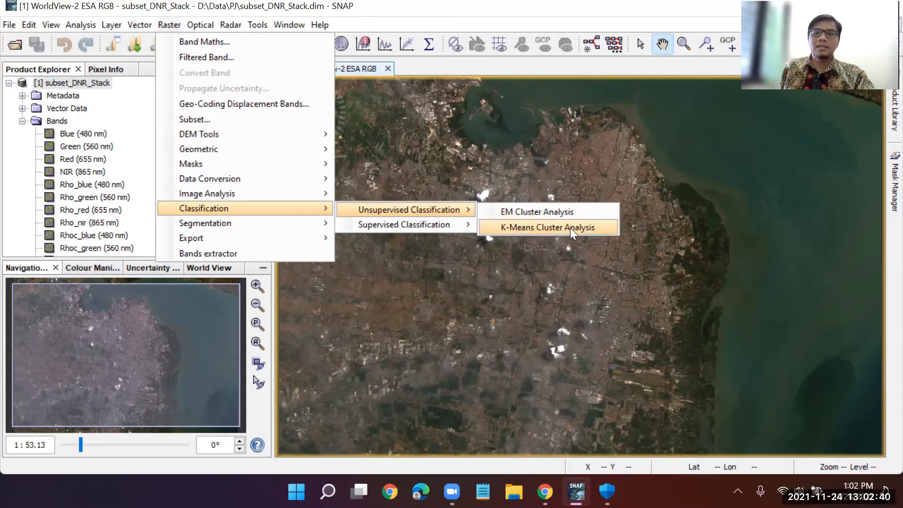
mouse_move(458, 224)
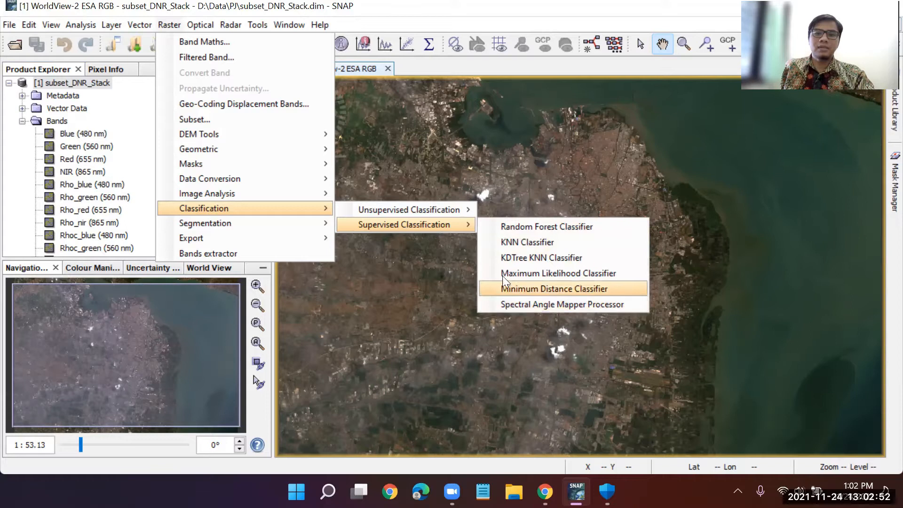
mouse_move(304, 218)
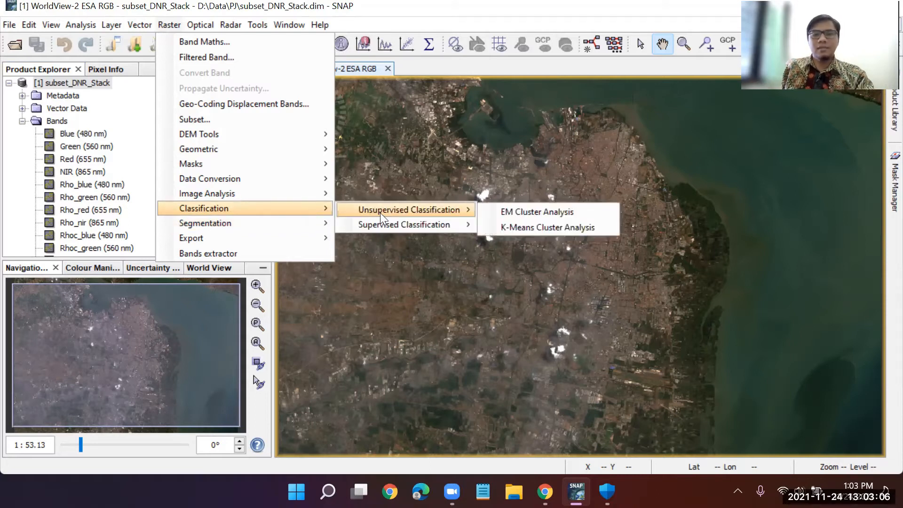
left_click(517, 212)
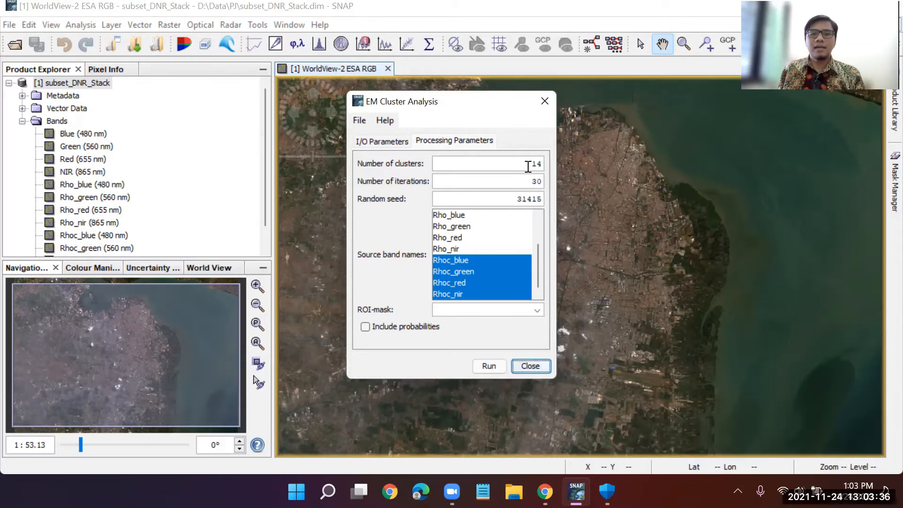
left_click_drag(529, 164, 547, 167)
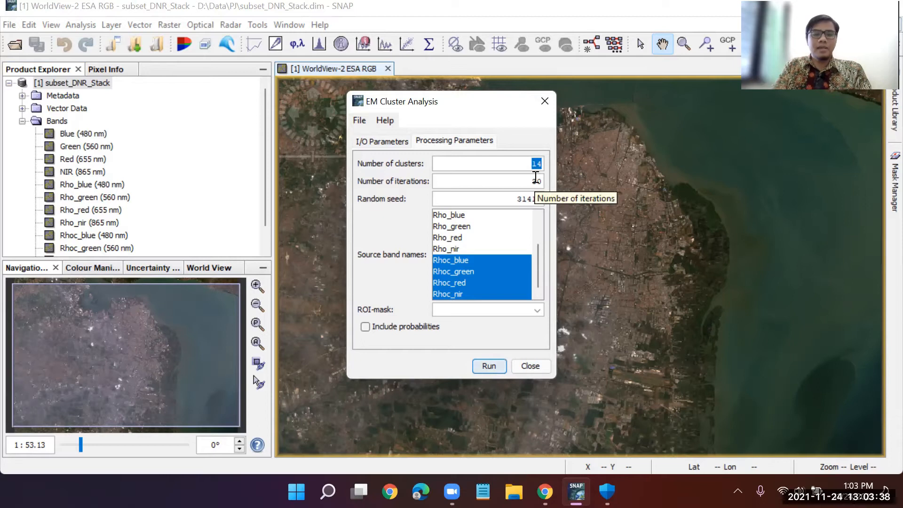
type("6")
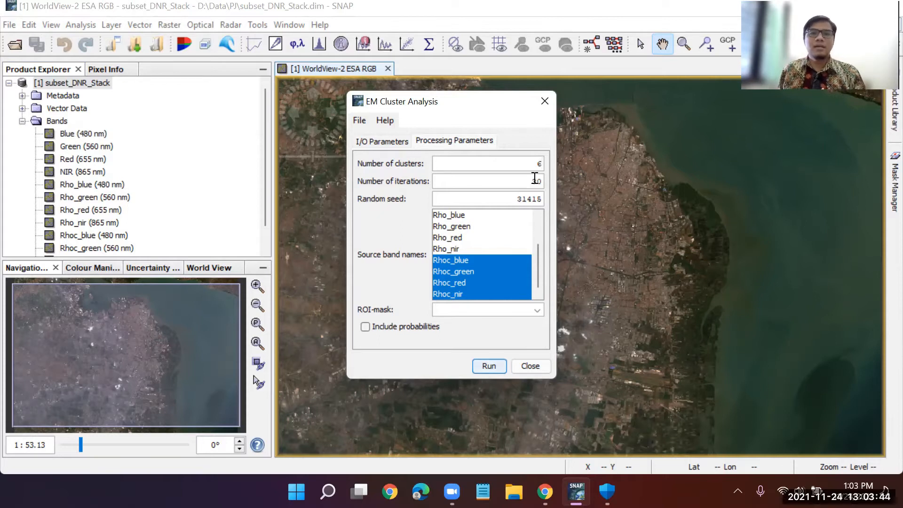
double_click(536, 181)
type("30")
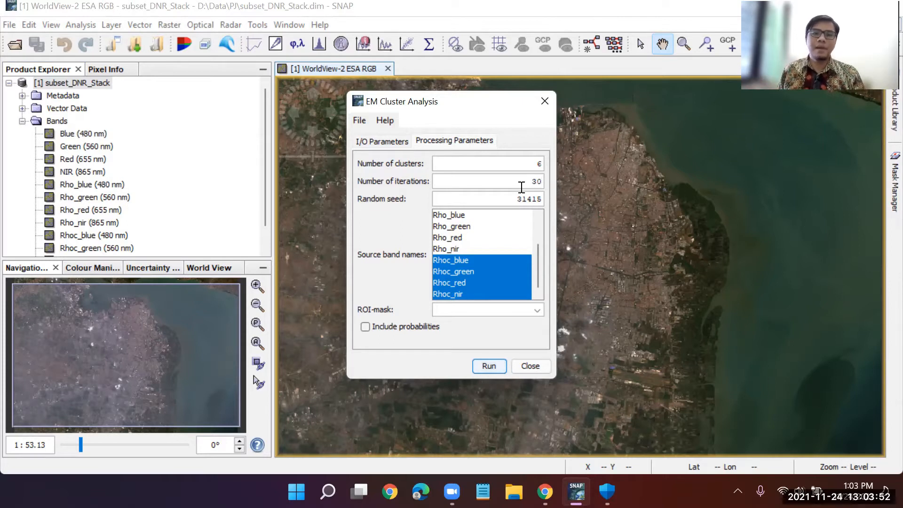
- Select Rhoc_blue, Rhoc_green, Rhoc_red and Rhoc_nir as the source bands for the cluster analysis
double_click(530, 185)
double_click(519, 197)
scroll(472, 272, "up", 2)
scroll(471, 272, "down", 2)
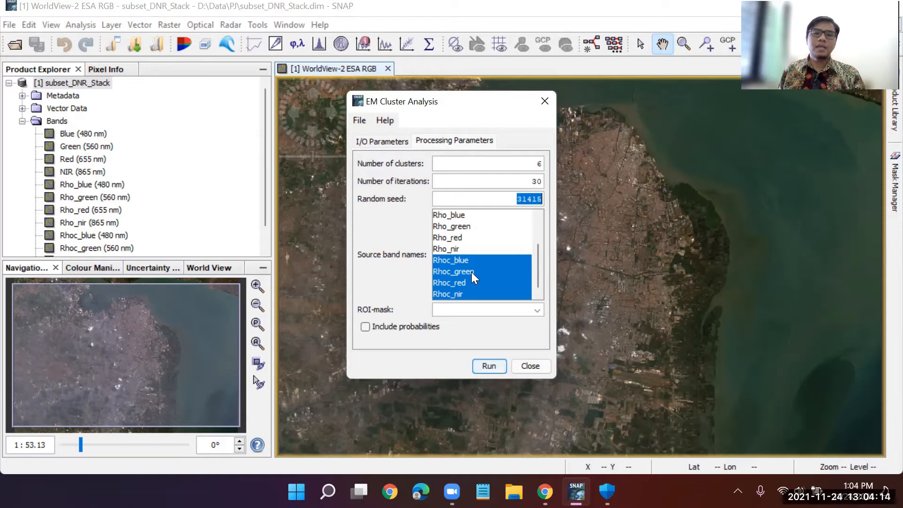
left_click(466, 263)
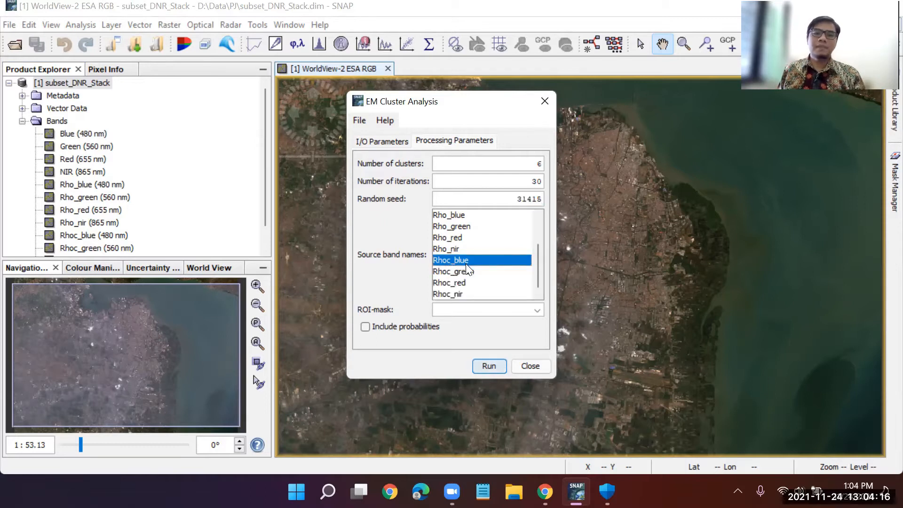
left_click(462, 298, "shift")
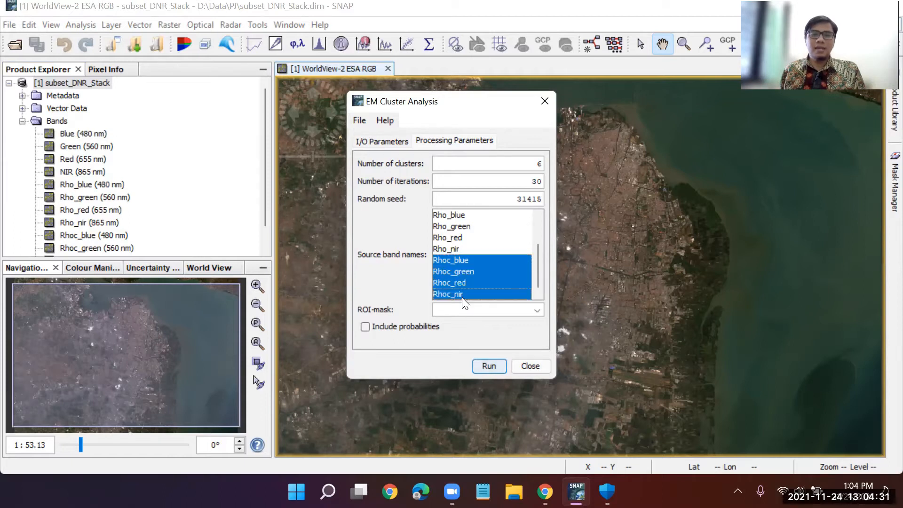
- Run the EM clustering with output subset_DNR_Stack_em as BEAM-DIMAP in D:\Data\PJ, overwriting the existing file, and close the analysis dialog
left_click(389, 141)
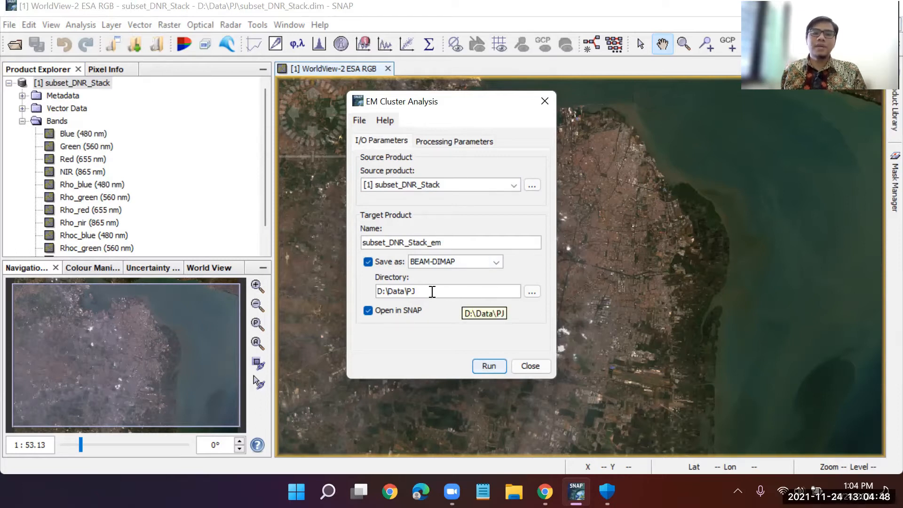
left_click(447, 141)
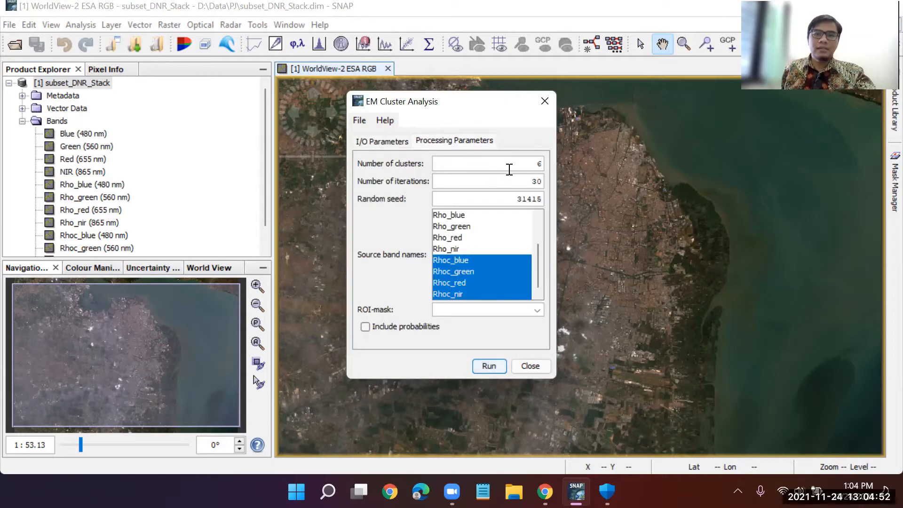
left_click(361, 141)
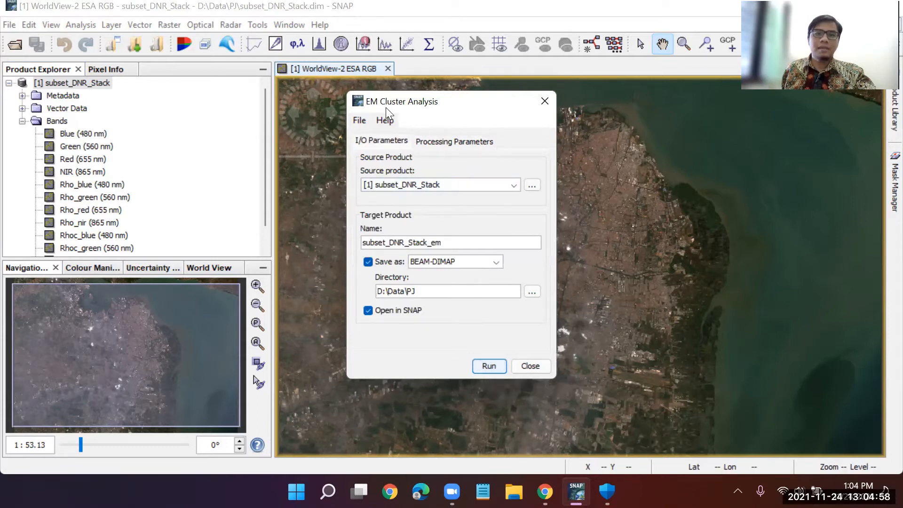
left_click(489, 366)
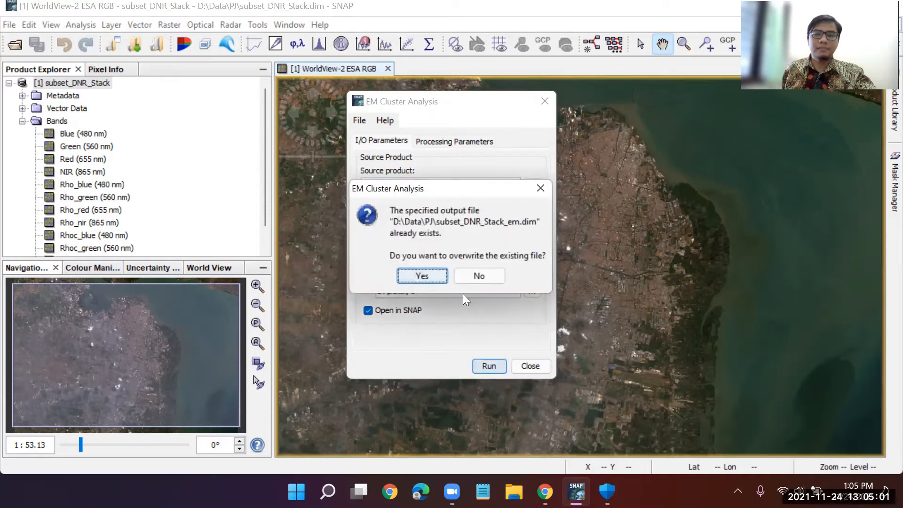
left_click(422, 276)
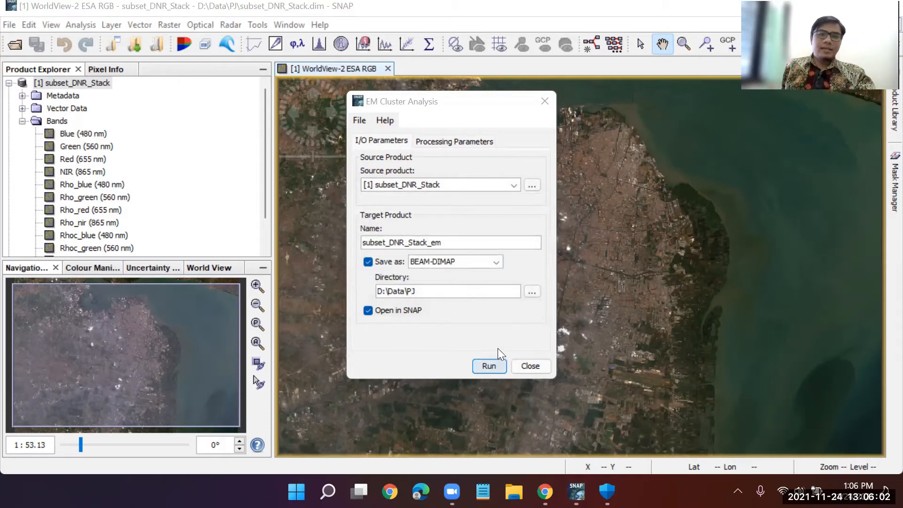
left_click(541, 365)
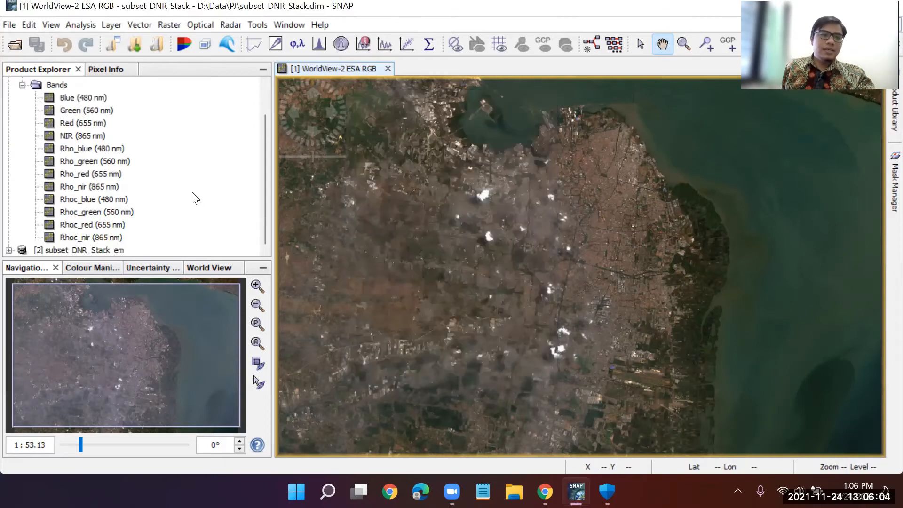
- Display the class_indices band of the subset_DNR_Stack_em product
left_click(6, 249)
left_click(9, 250)
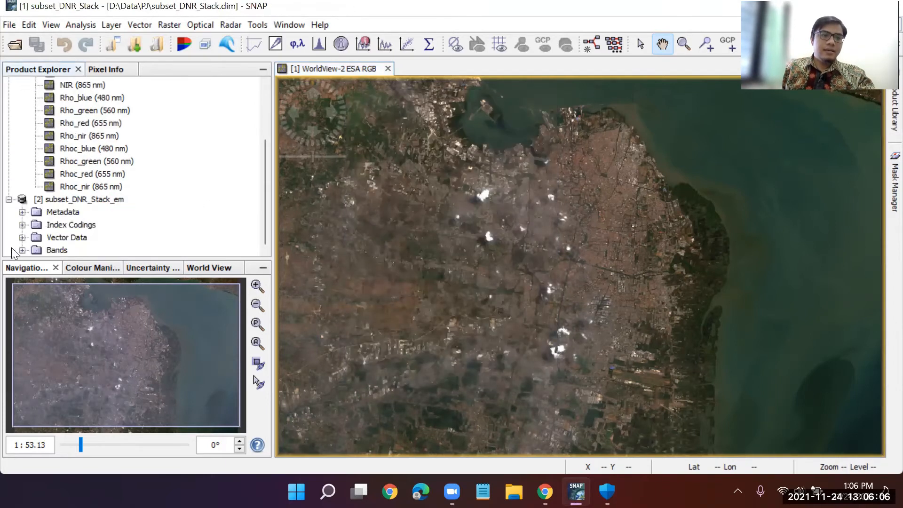
left_click(22, 249)
double_click(72, 249)
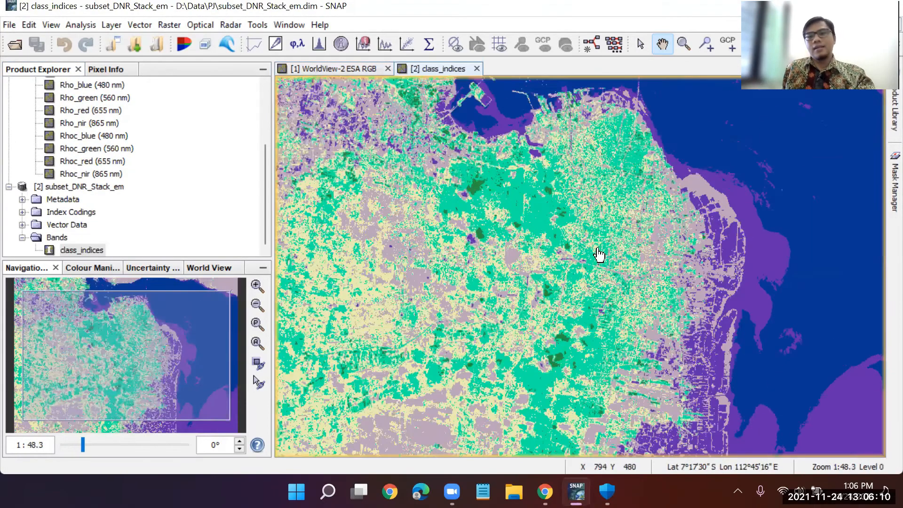
scroll(598, 254, "down", 3)
- Show the class colour table and compare its colours with the land and water areas in the classified image
left_click(87, 267)
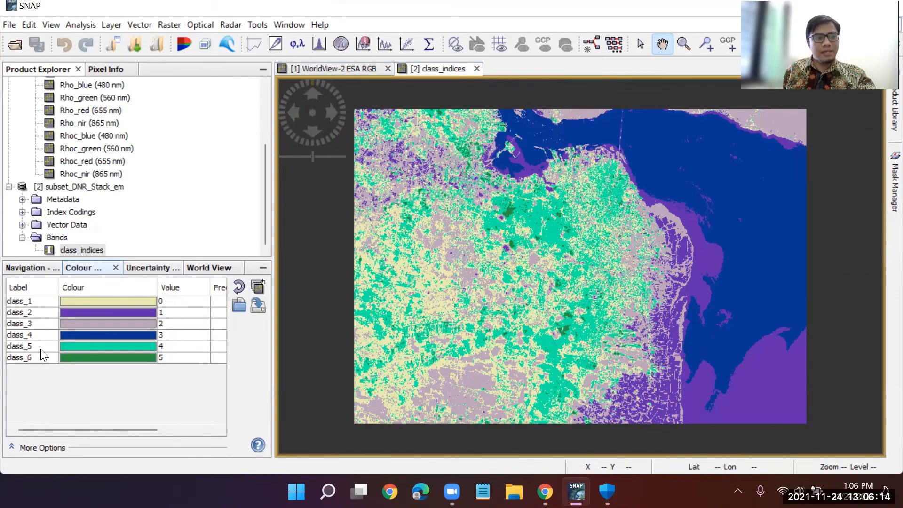
scroll(671, 296, "up", 1)
scroll(684, 297, "down", 2)
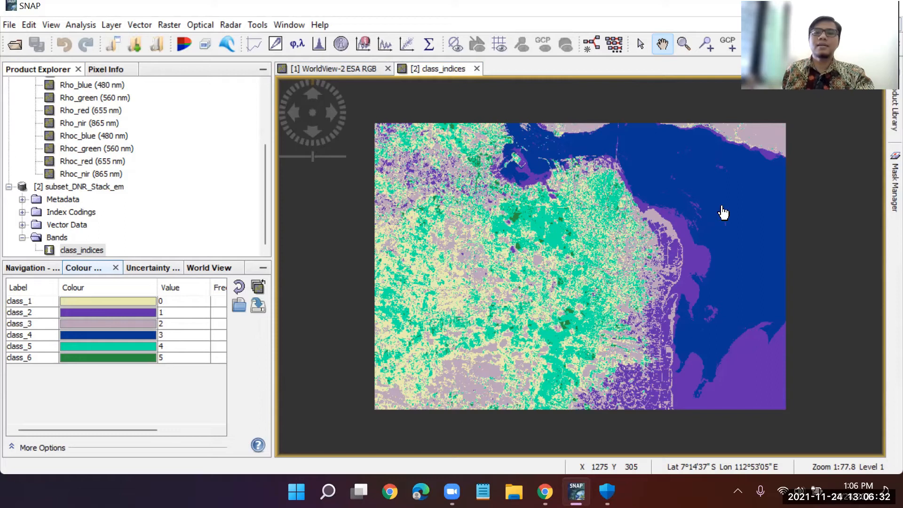
scroll(702, 218, "up", 2)
scroll(696, 248, "down", 2)
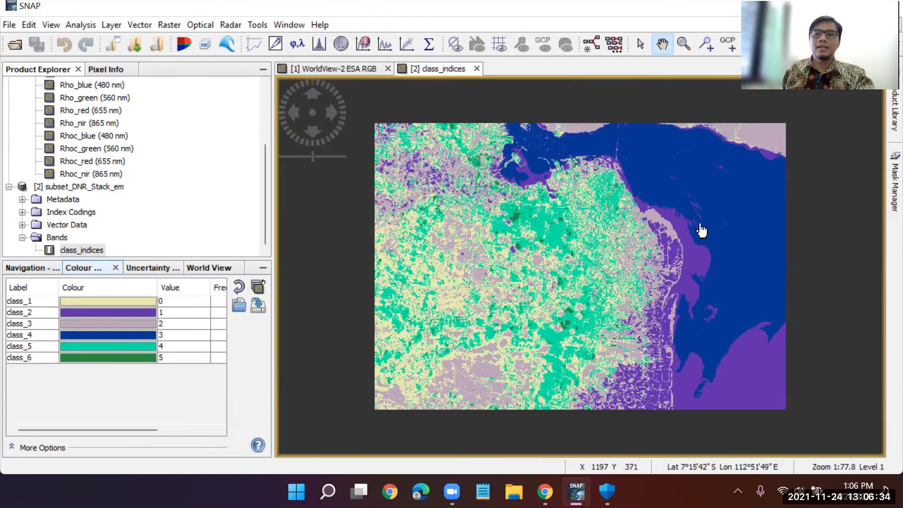
- Inspect the land, coastline and water classes across the EM class map
left_click_drag(703, 228, 641, 228)
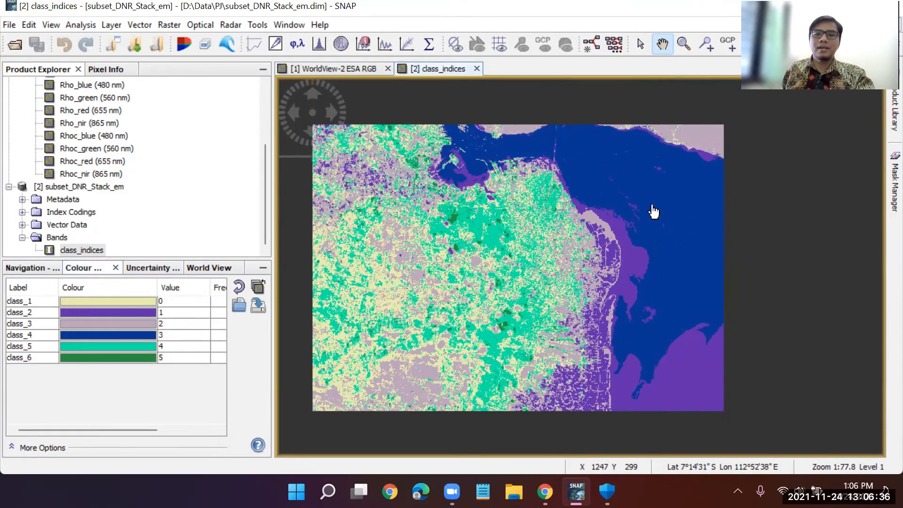
scroll(484, 265, "down", 3)
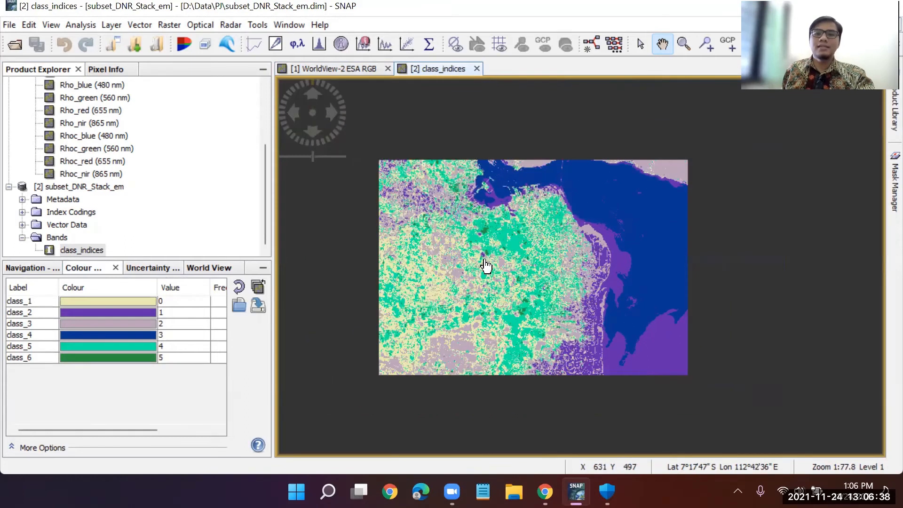
scroll(485, 265, "up", 5)
scroll(478, 299, "up", 2)
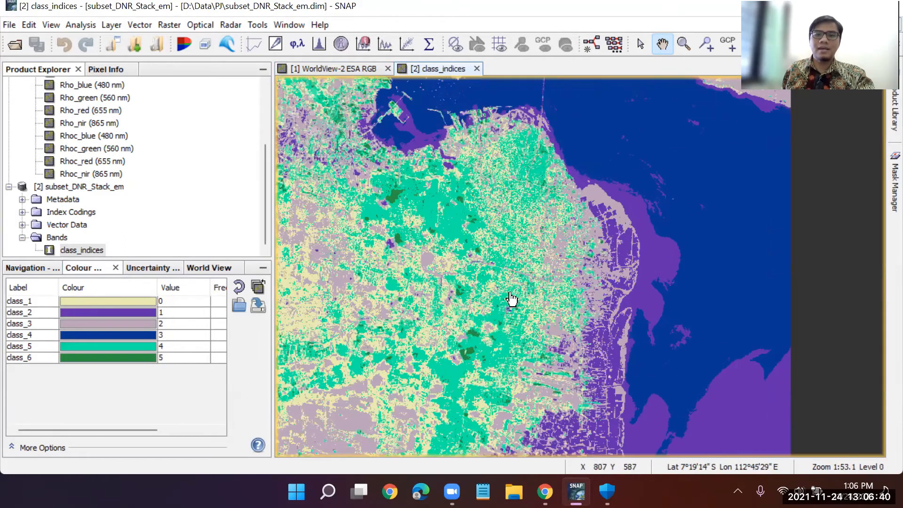
left_click_drag(465, 273, 515, 269)
- Review the labels, values, frequencies and descriptions of the EM classes in the colour table against the class map
left_click(81, 301)
left_click(80, 301)
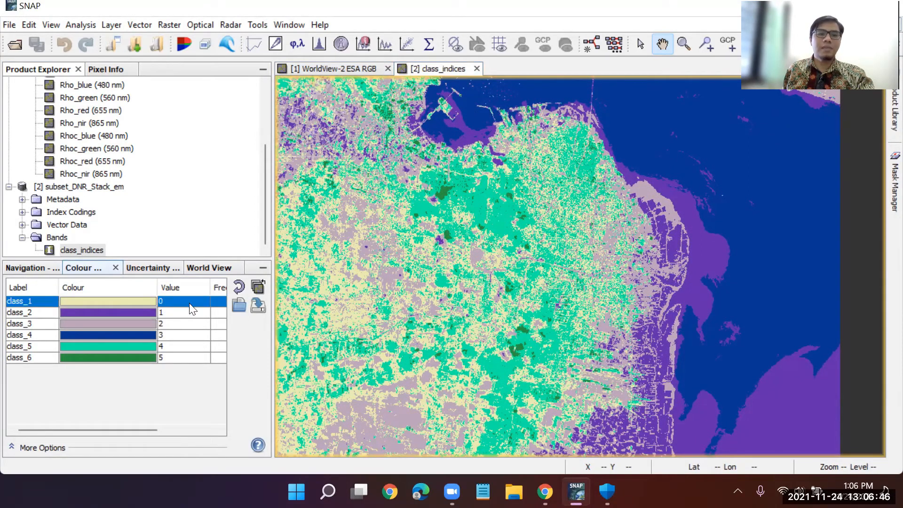
left_click_drag(118, 429, 69, 420)
double_click(24, 301)
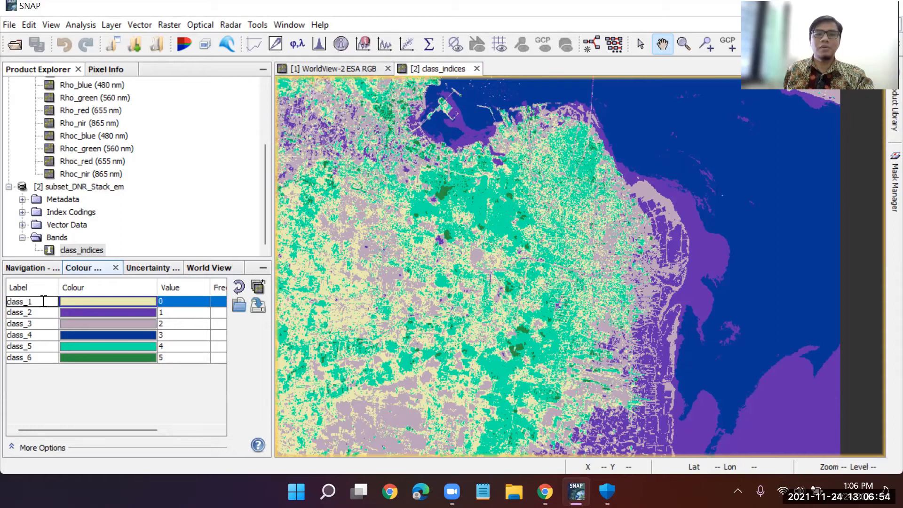
left_click(23, 314)
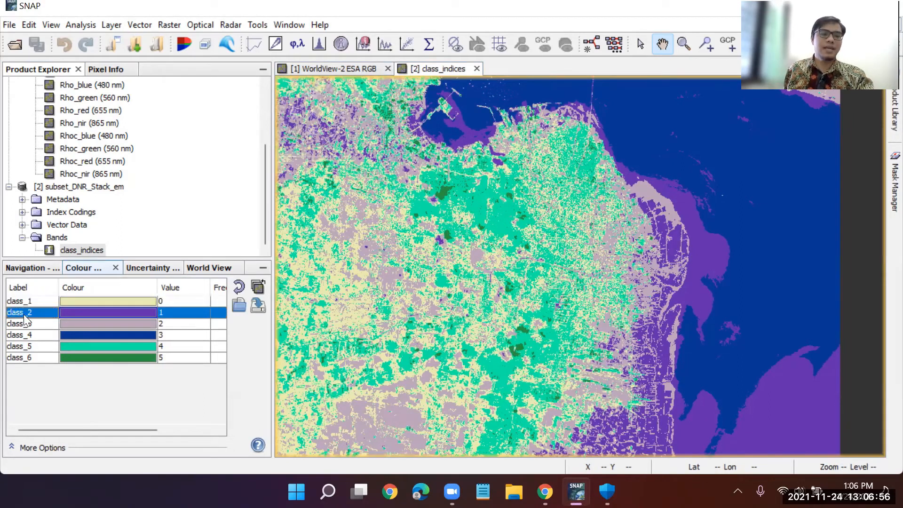
left_click_drag(99, 430, 167, 430)
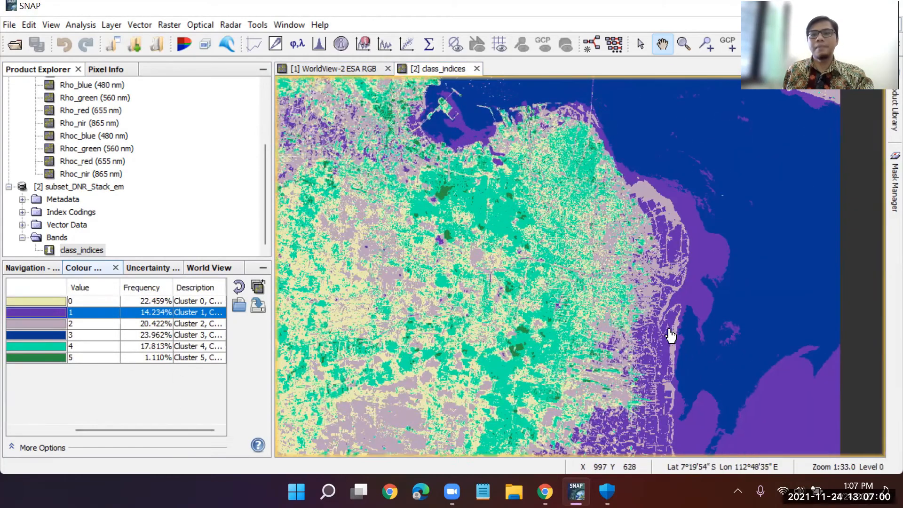
scroll(670, 335, "down", 3)
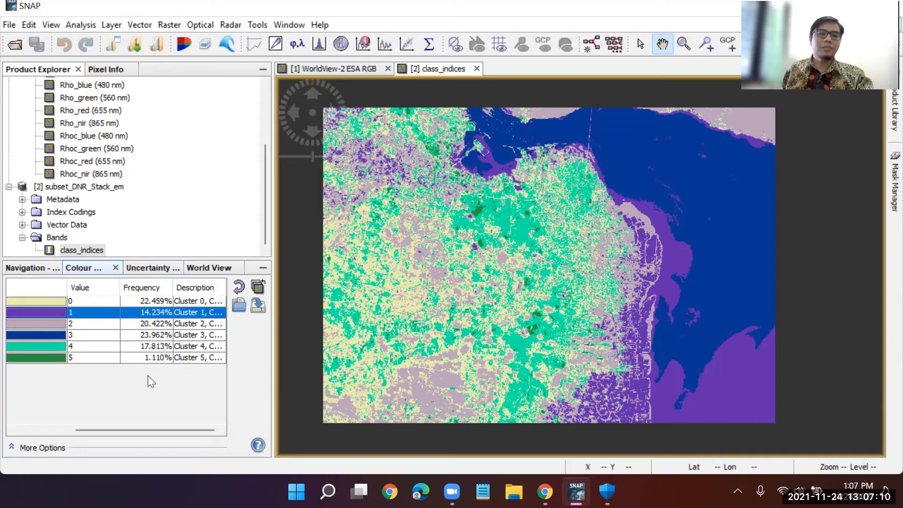
scroll(148, 376, "left", 3)
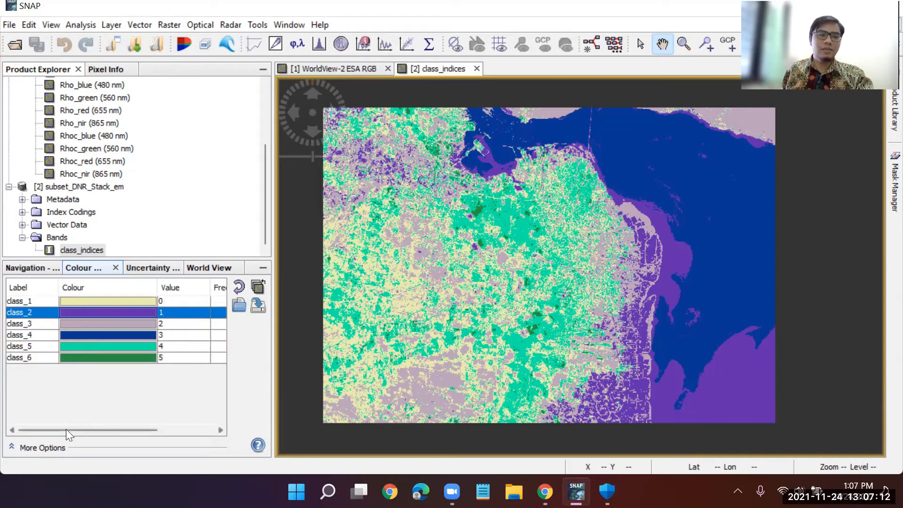
left_click_drag(66, 429, 155, 430)
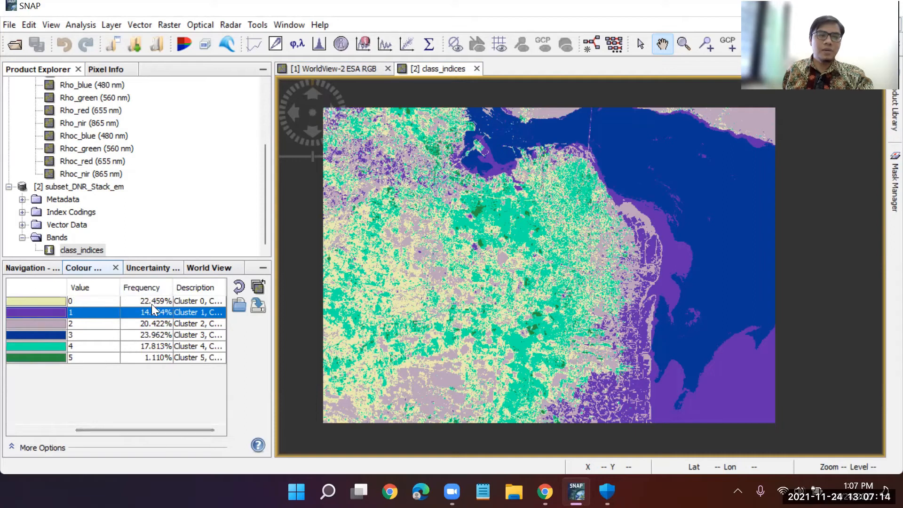
left_click_drag(159, 430, 96, 421)
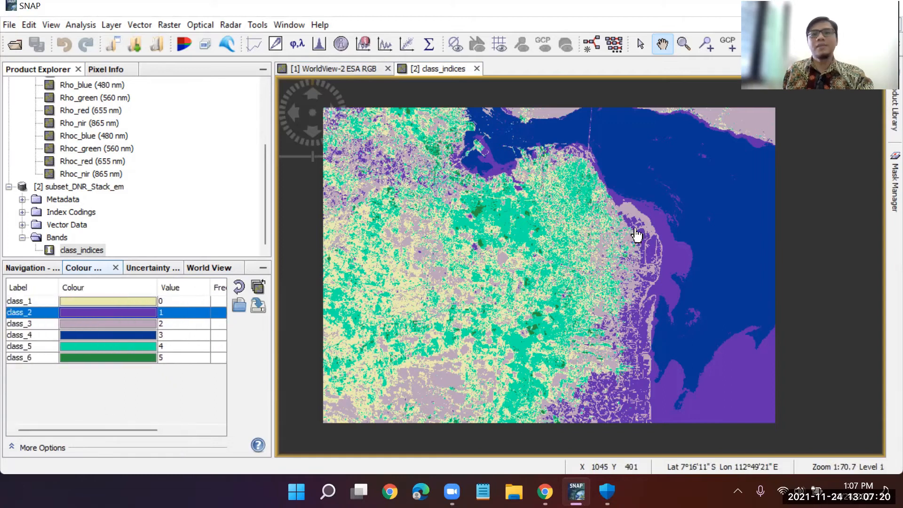
- Start a K-Means Cluster Analysis on subset_DNR_Stack and set the number of clusters to 6
scroll(133, 190, "up", 3)
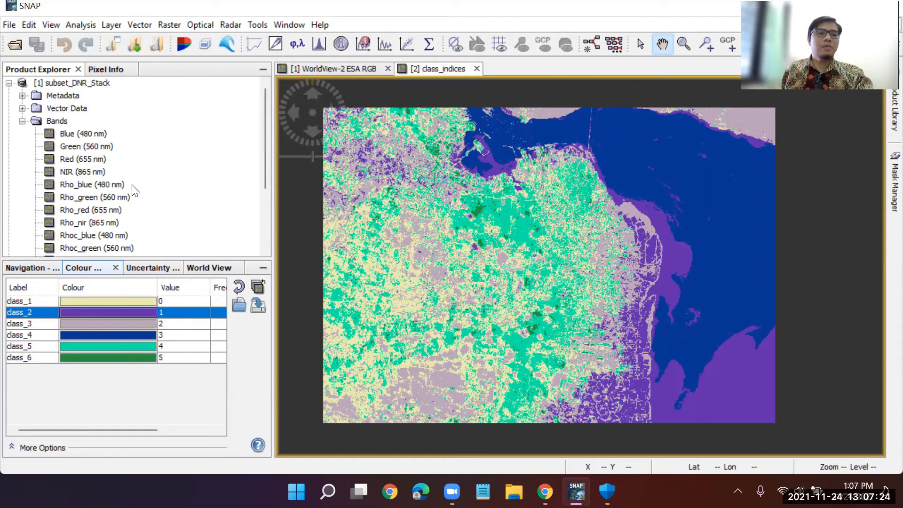
left_click(171, 27)
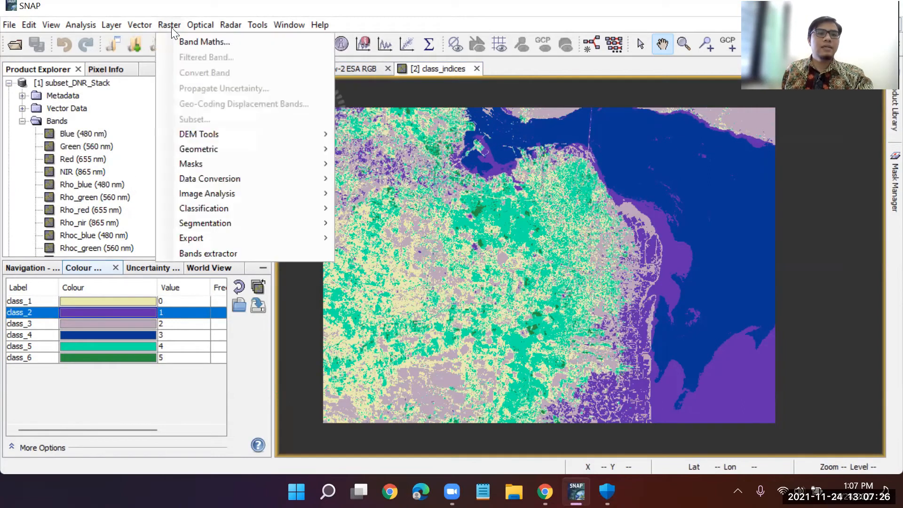
mouse_move(217, 226)
mouse_move(225, 208)
mouse_move(351, 213)
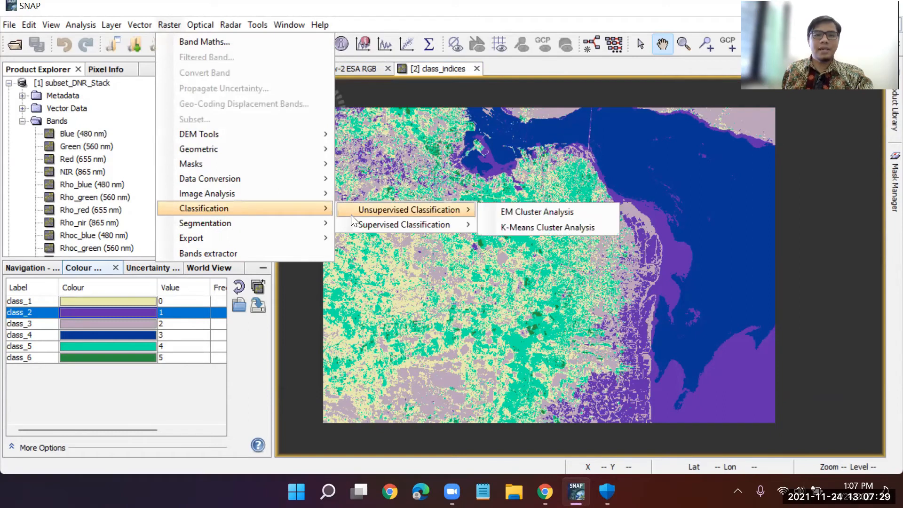
left_click(538, 228)
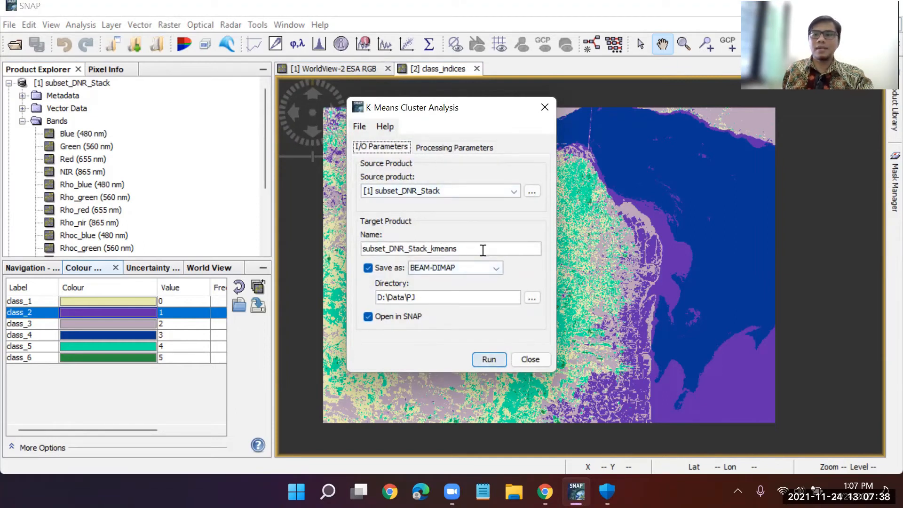
left_click(468, 149)
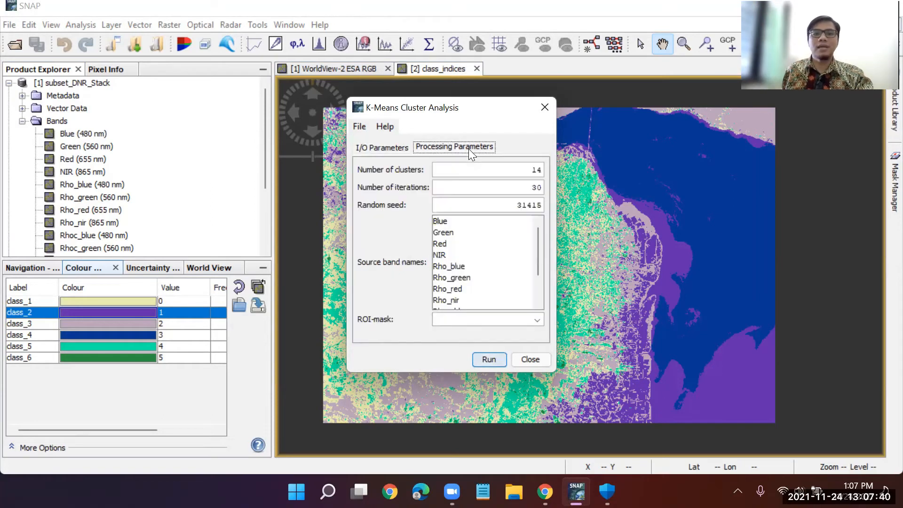
left_click_drag(530, 170, 551, 170)
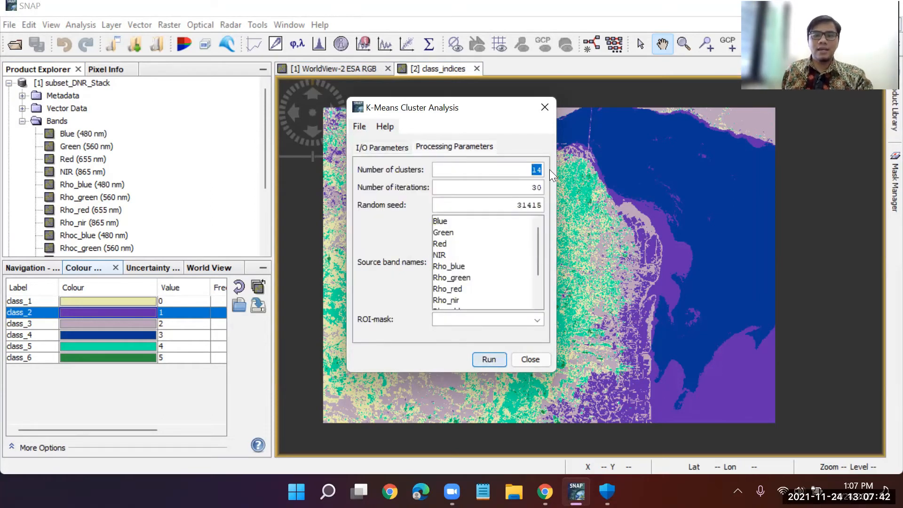
type("6")
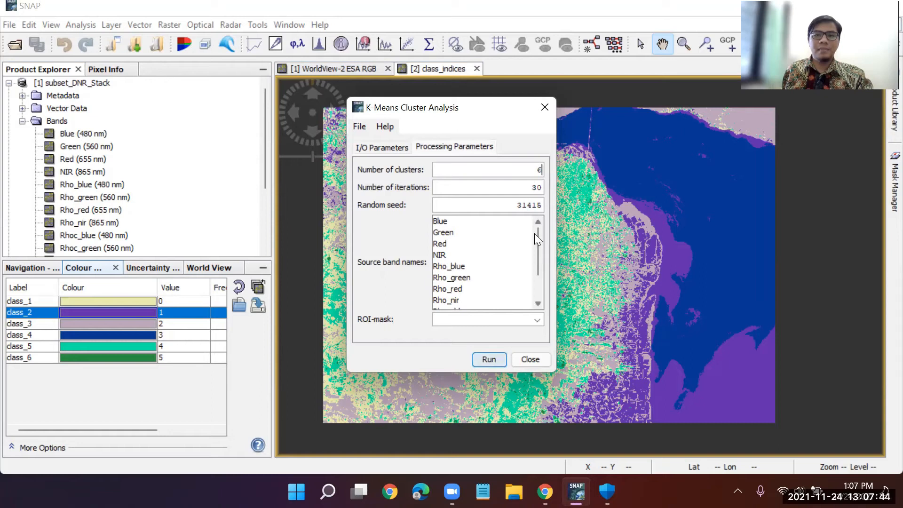
- Select Rhoc_blue, Rhoc_green, Rhoc_red and Rhoc_nir as the source bands for the K-Means analysis
left_click_drag(536, 237, 534, 289)
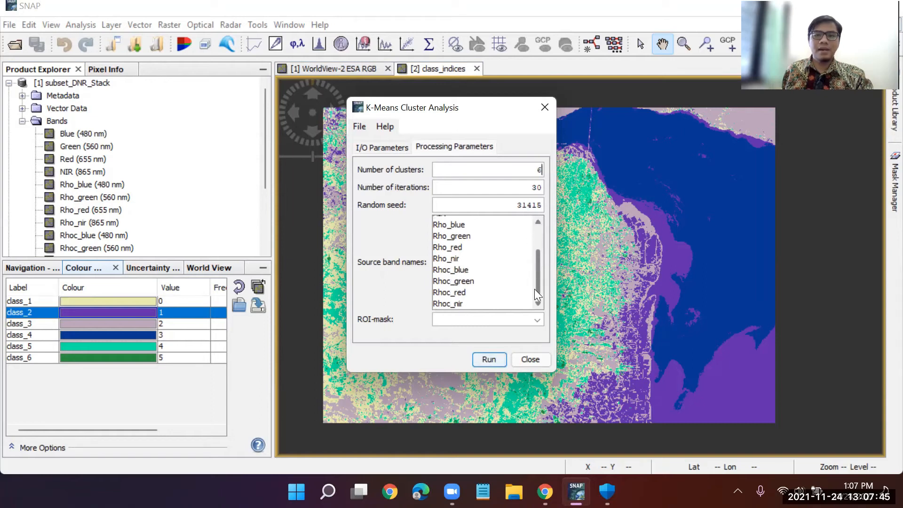
left_click(467, 270)
left_click(457, 303, "shift")
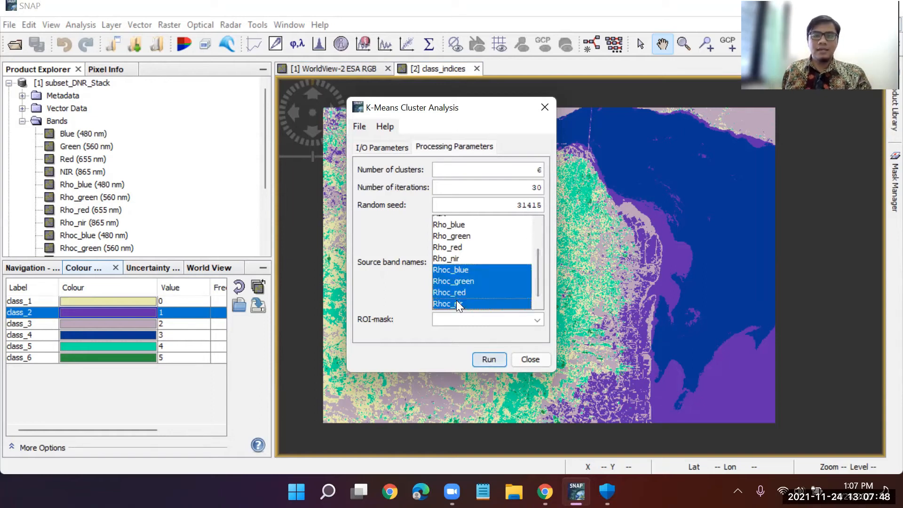
- Run the K-Means clustering, overwriting the existing subset_DNR_Stack_kmeans file in D:\Data\PJ, and close the analysis dialog
left_click(481, 358)
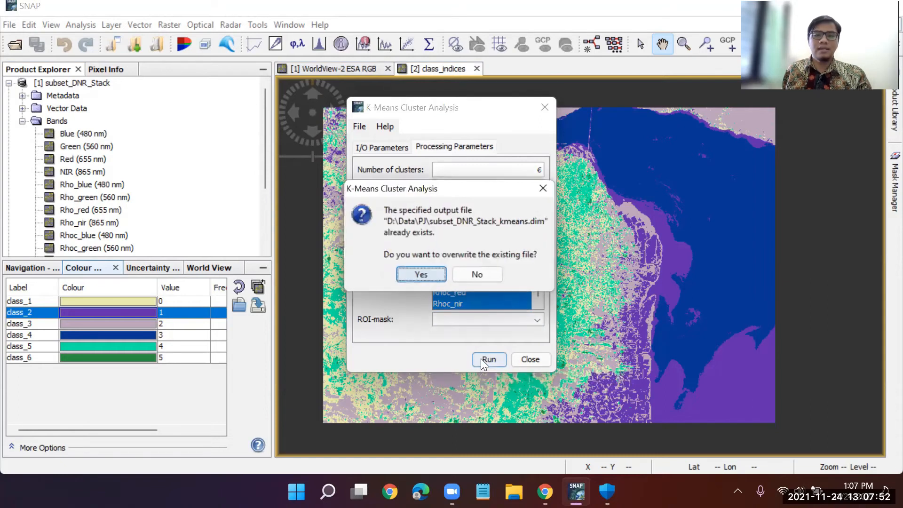
left_click(420, 276)
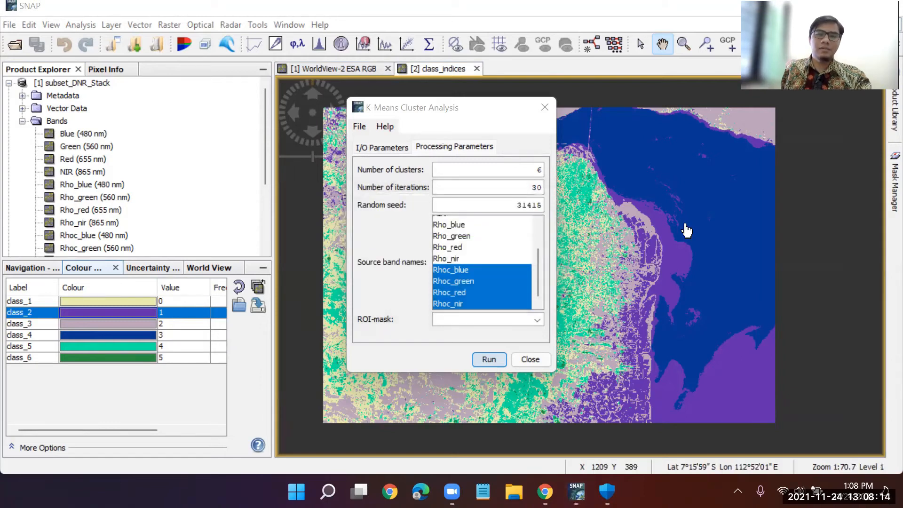
left_click(531, 359)
- Display the class_indices band of the subset_DNR_Stack_kmeans product
scroll(155, 207, "down", 3)
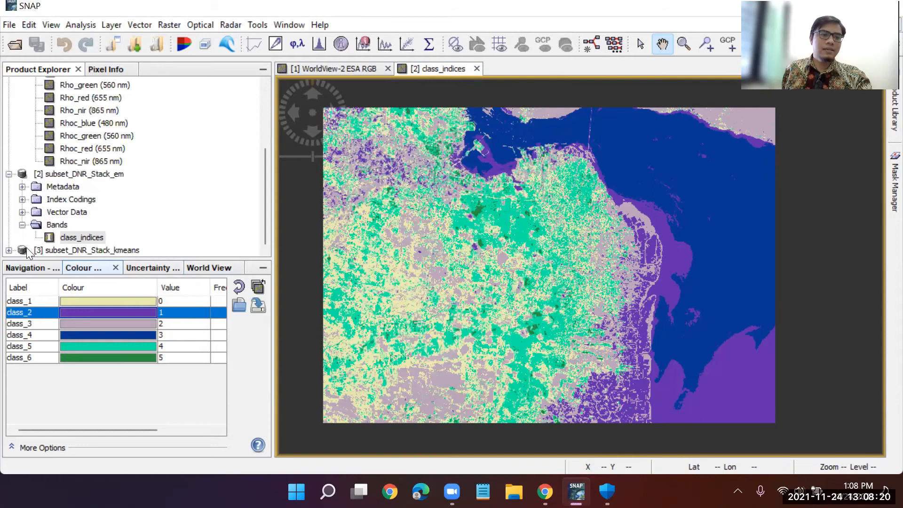
left_click(9, 250)
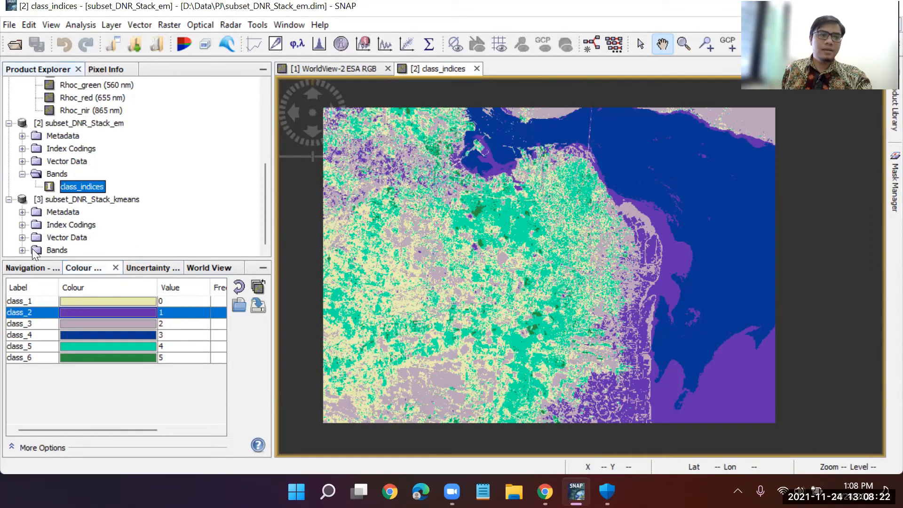
left_click(22, 250)
double_click(68, 249)
- Examine the K-Means class map and match its land, coastal and water areas to the class colours
scroll(582, 279, "down", 3)
scroll(584, 279, "down", 1)
scroll(583, 280, "up", 2)
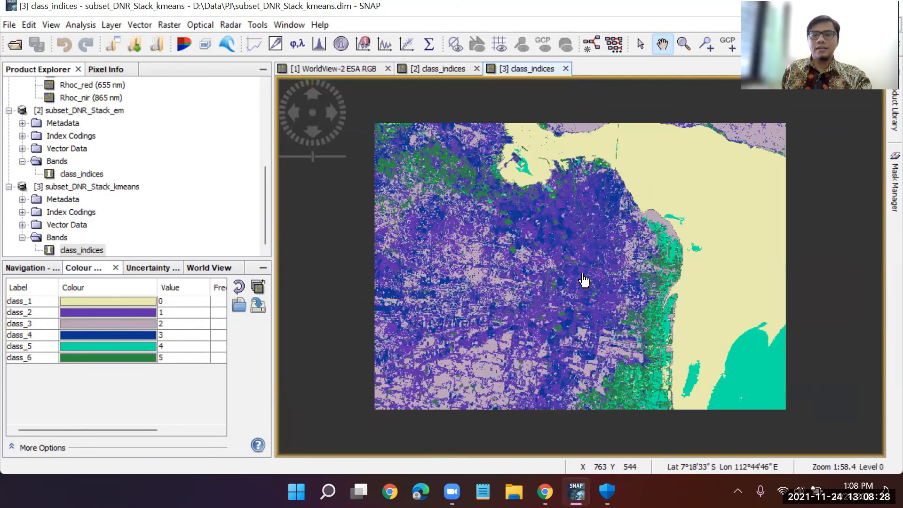
scroll(583, 280, "up", 3)
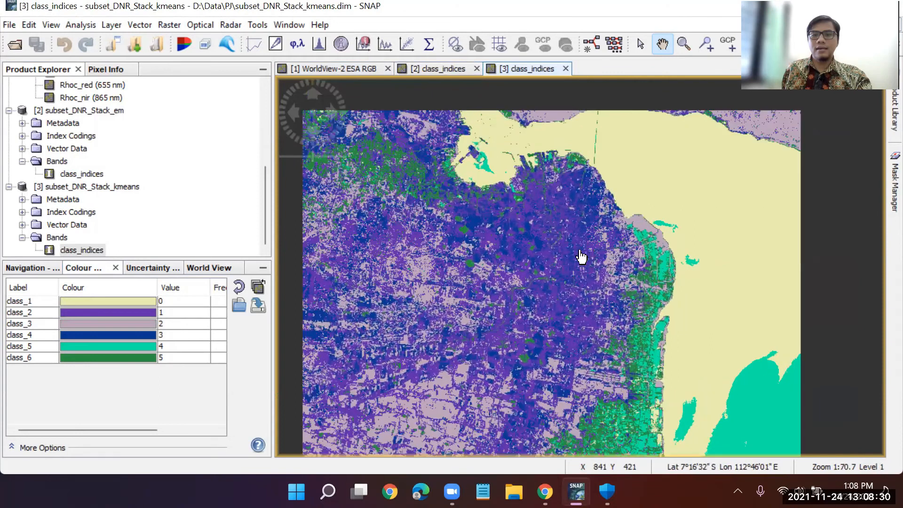
scroll(582, 256, "up", 1)
scroll(562, 287, "up", 1)
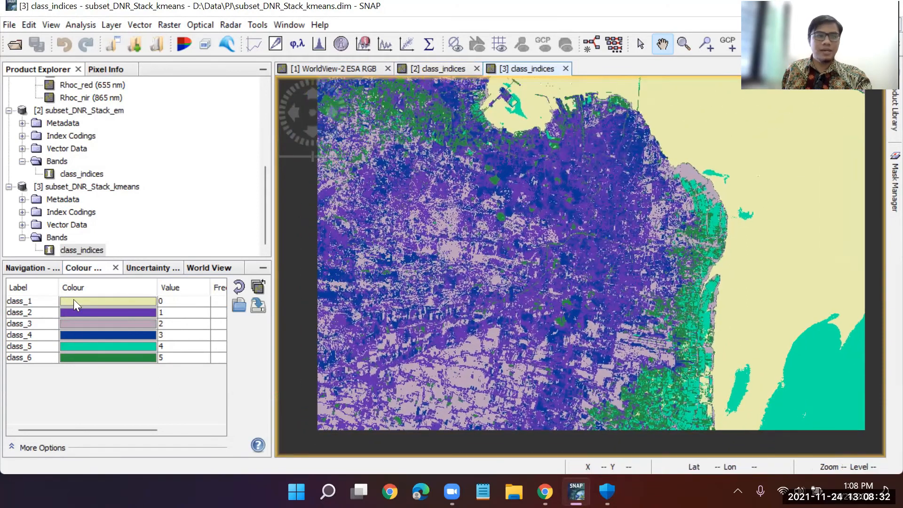
scroll(596, 310, "down", 1)
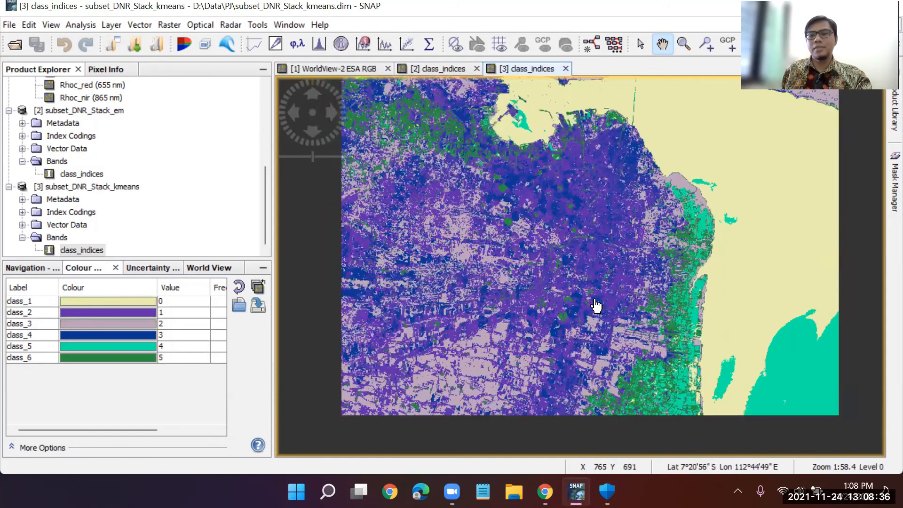
left_click_drag(617, 212, 592, 242)
- Compare how the EM and K-Means class maps separate the coastline, land and water areas
left_click(428, 68)
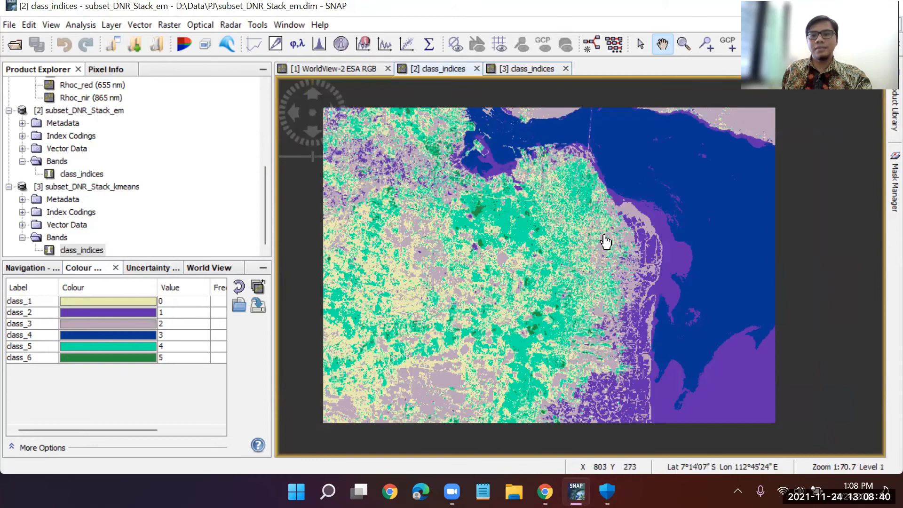
scroll(676, 278, "up", 2)
left_click_drag(699, 307, 624, 292)
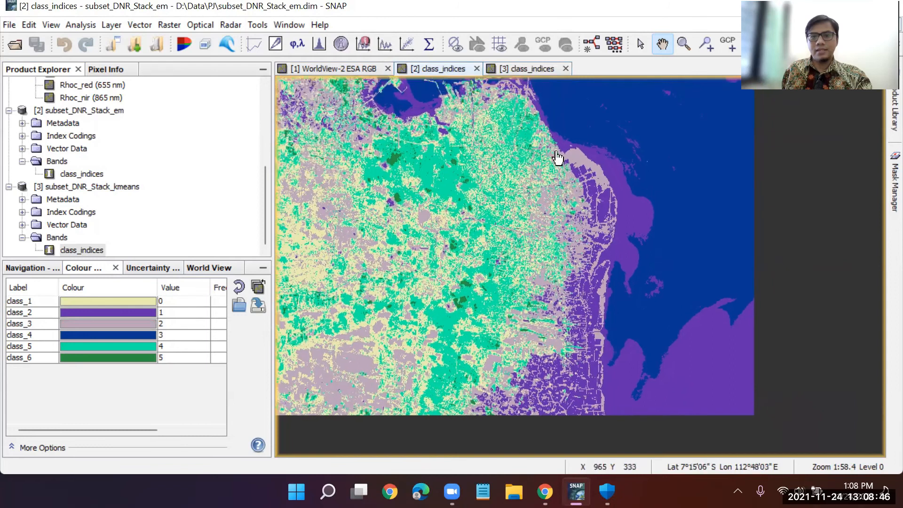
left_click(525, 68)
left_click_drag(699, 347, 667, 313)
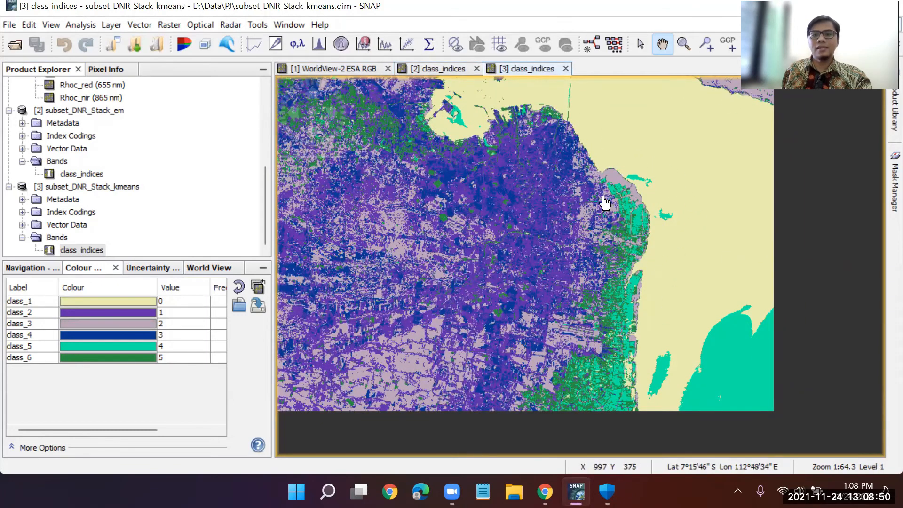
left_click(443, 68)
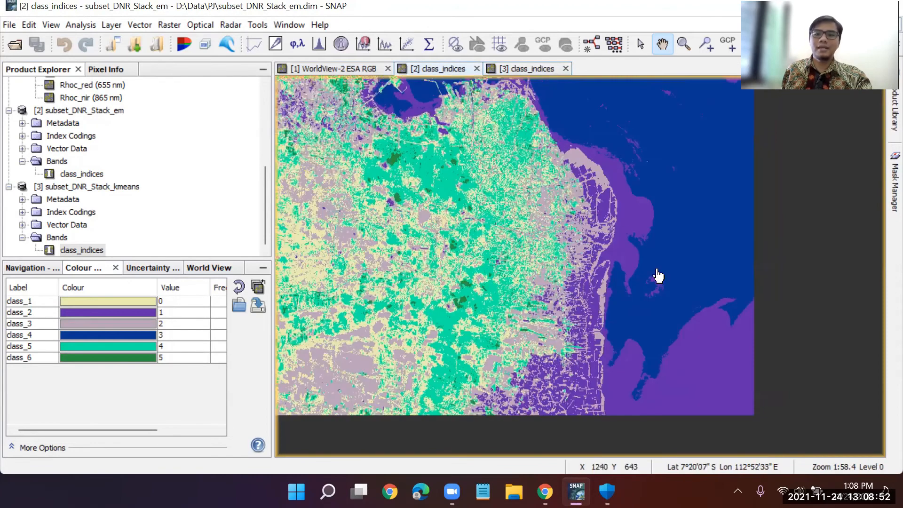
scroll(659, 303, "up", 5)
scroll(659, 302, "down", 3)
scroll(630, 263, "up", 2)
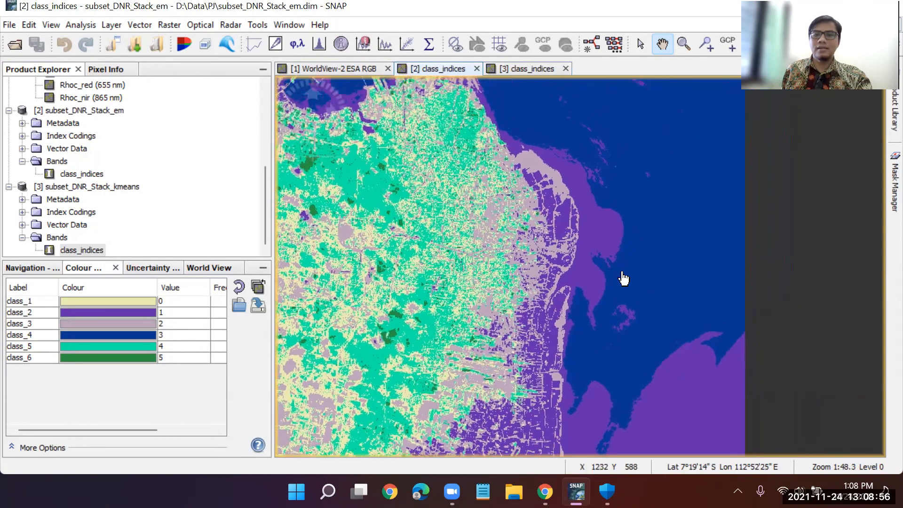
left_click_drag(623, 282, 634, 275)
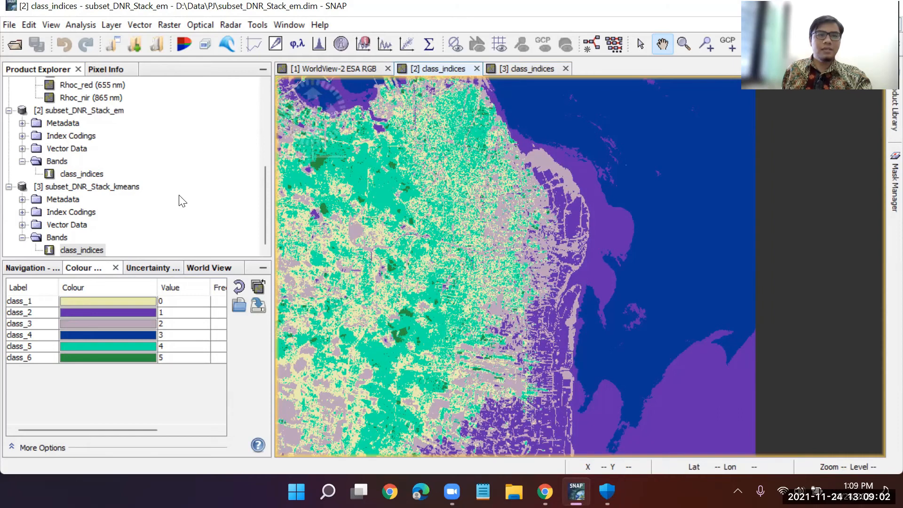
scroll(604, 323, "down", 2)
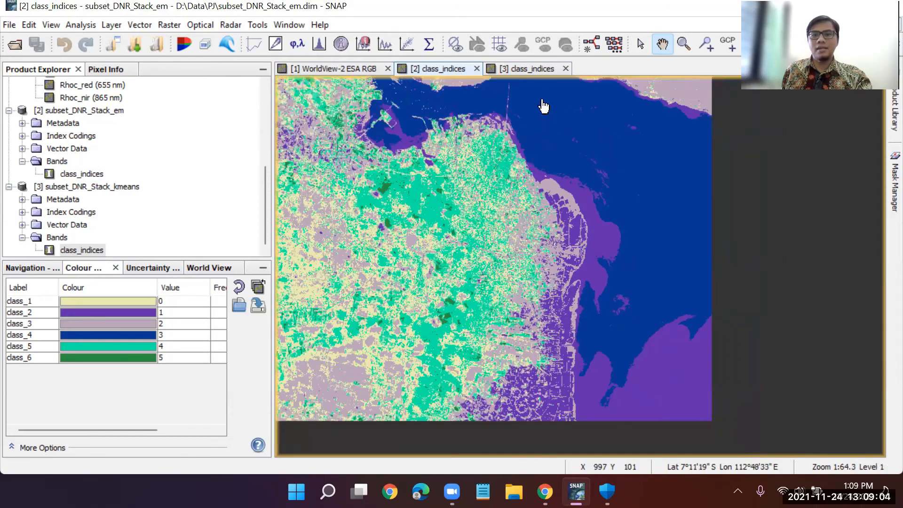
- Compare the southeastern offshore water classes in the K-Means and EM class maps, viewing each map at full extent
left_click(528, 69)
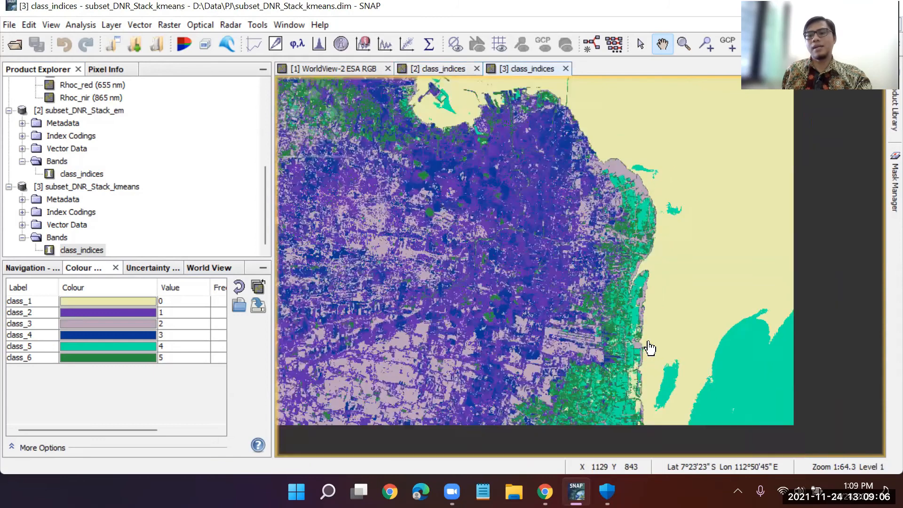
scroll(651, 348, "down", 1)
scroll(649, 349, "down", 1)
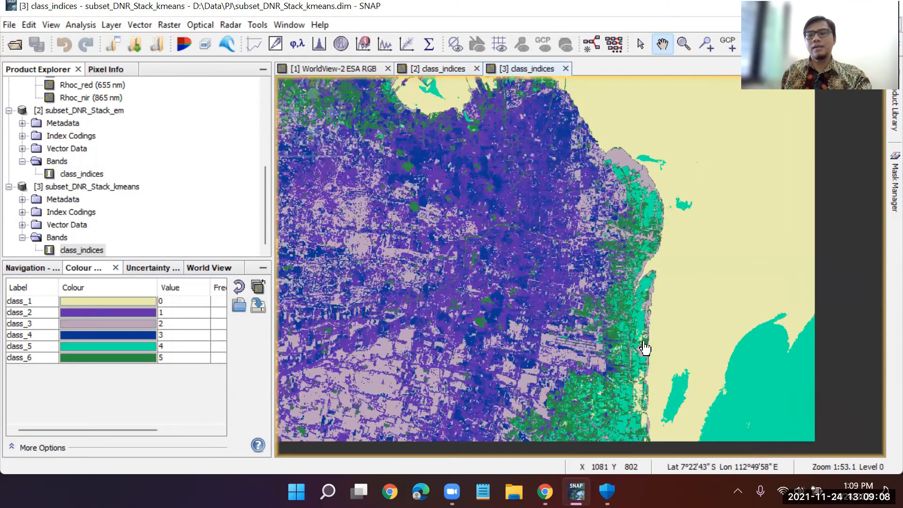
scroll(645, 348, "down", 1)
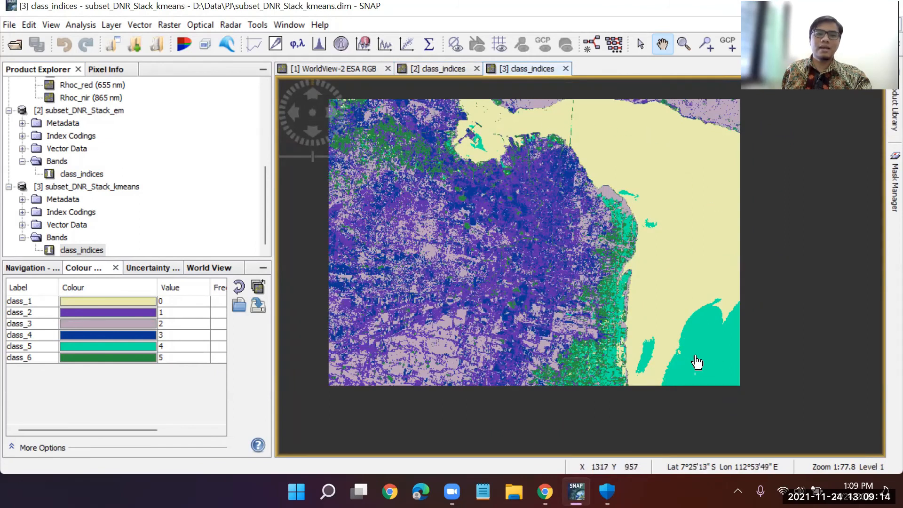
left_click(433, 69)
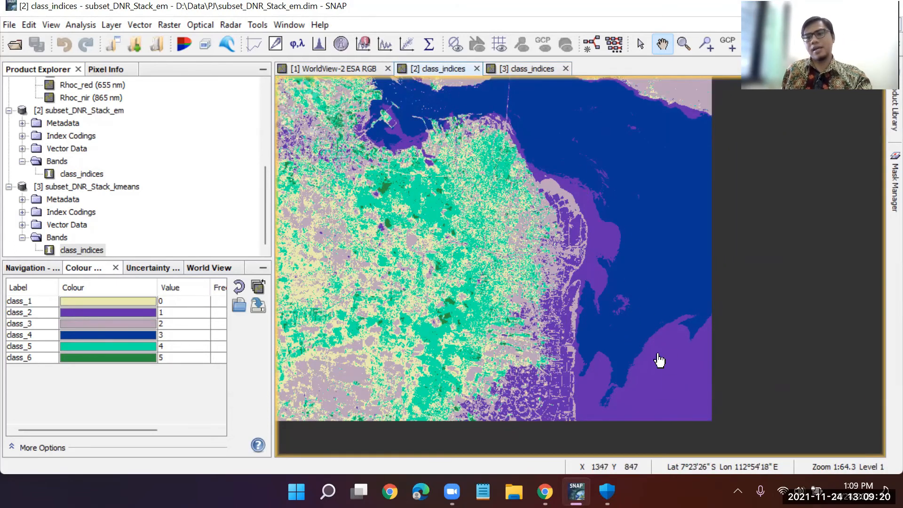
scroll(657, 363, "down", 1)
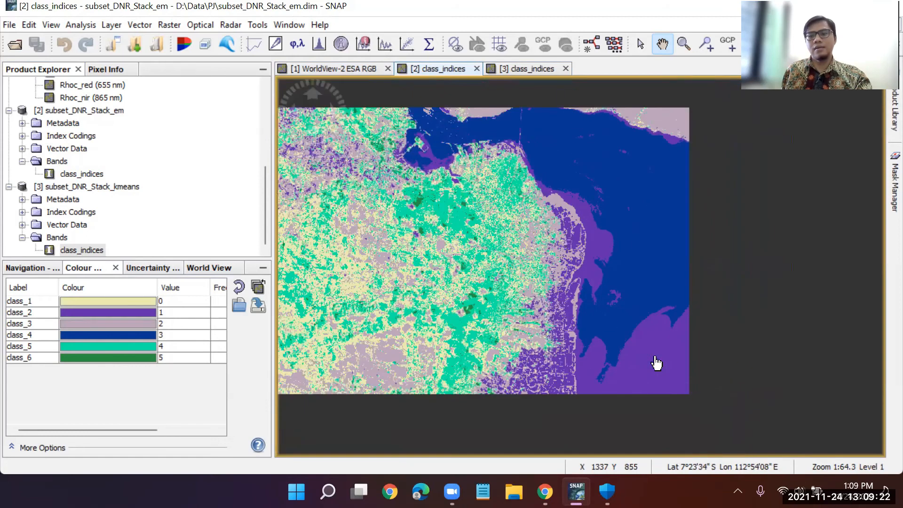
scroll(657, 364, "down", 2)
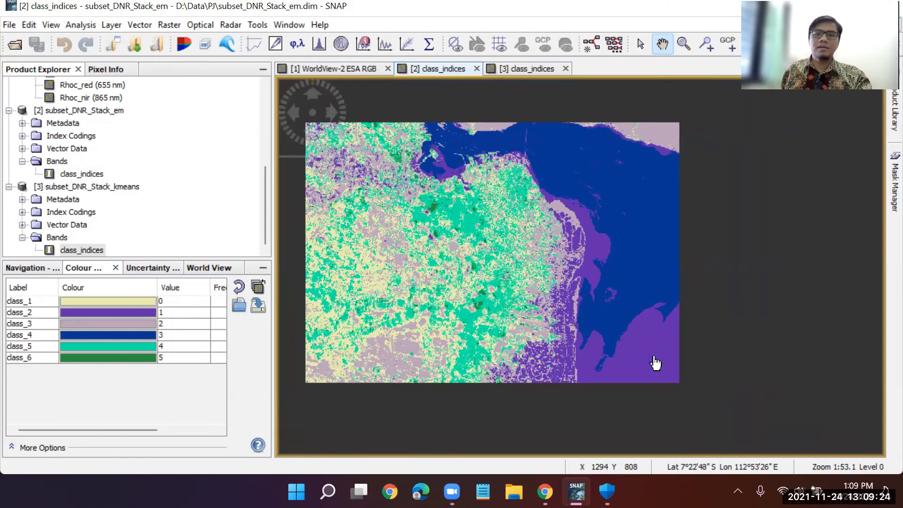
- Inspect the dark offshore patch and coastal waters in the WorldView-2 ESA RGB image as a reference for the class maps
left_click(336, 69)
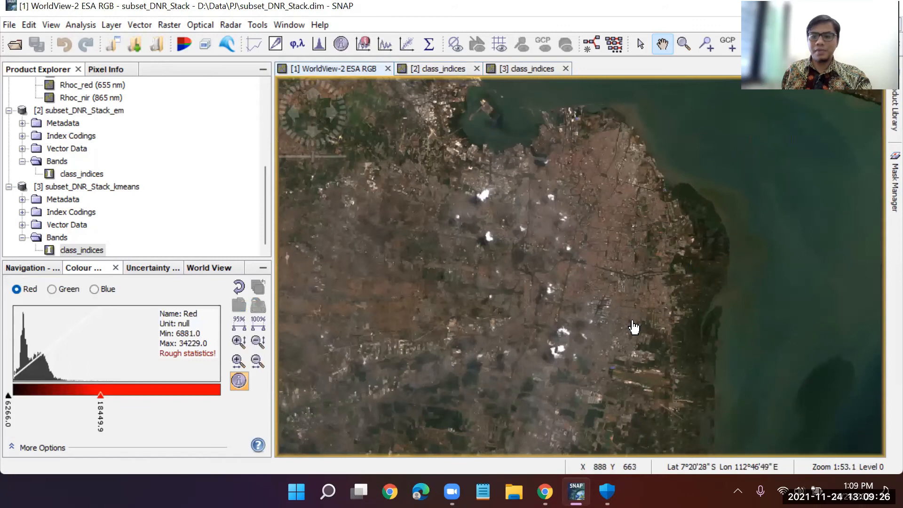
scroll(633, 327, "down", 3)
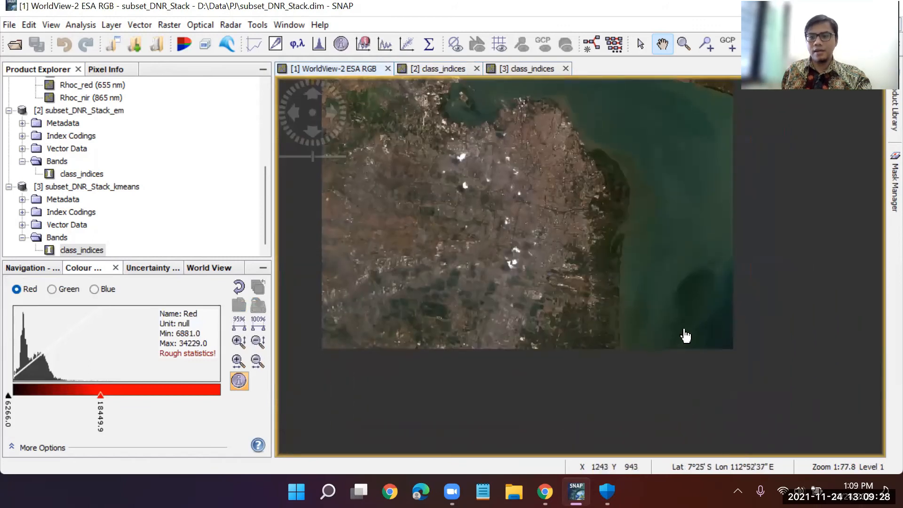
scroll(685, 336, "up", 3)
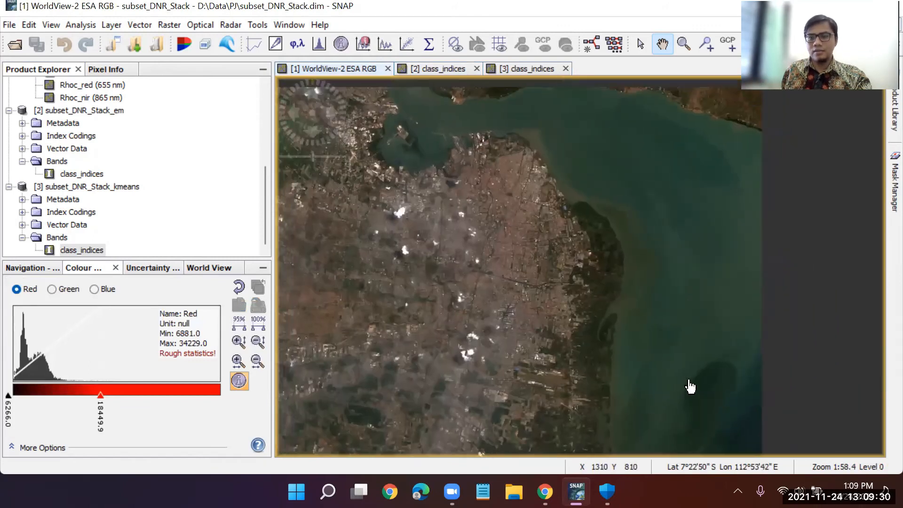
left_click_drag(690, 387, 686, 333)
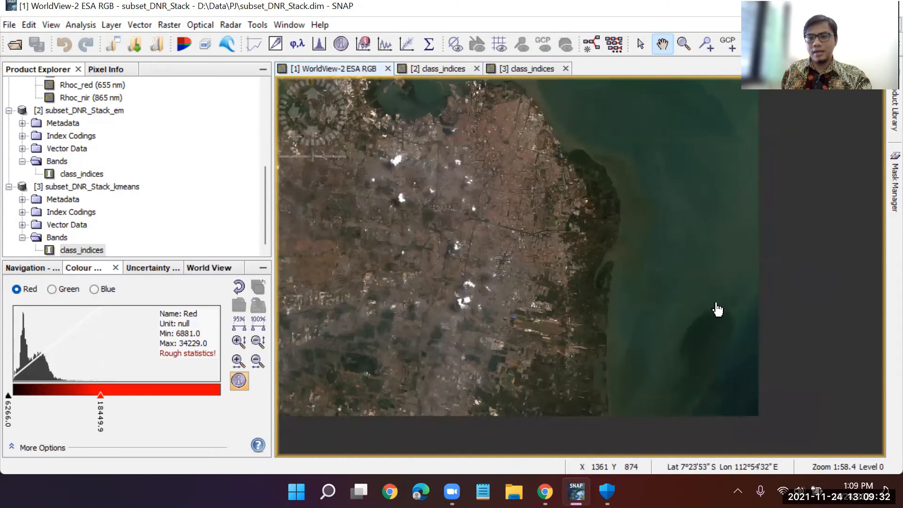
scroll(697, 363, "up", 2)
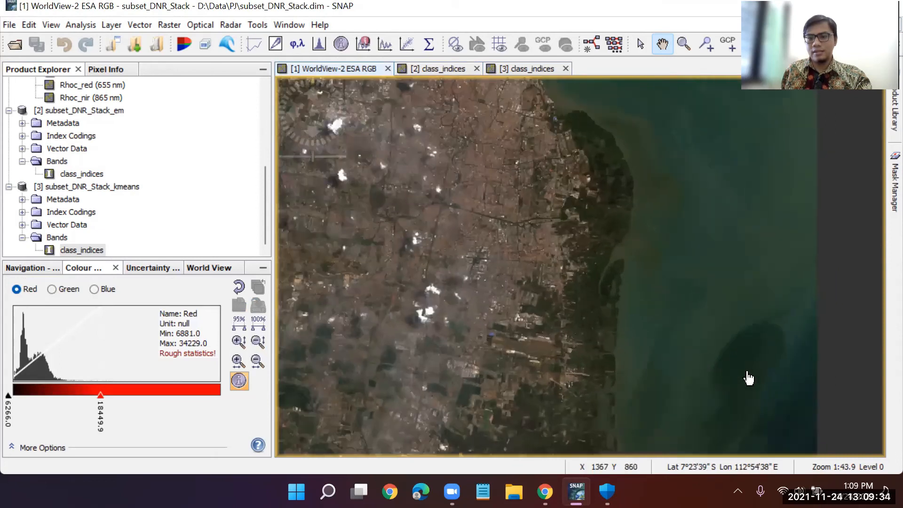
scroll(709, 311, "up", 1)
scroll(717, 339, "up", 2)
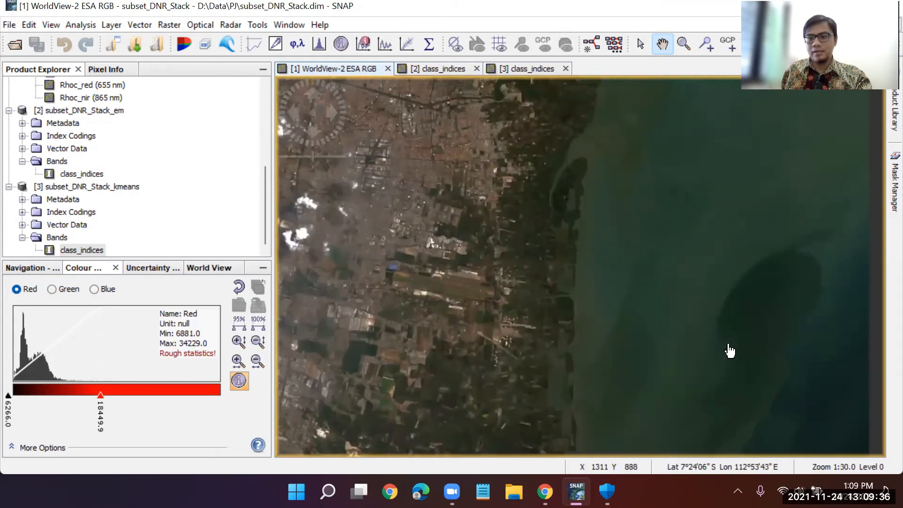
scroll(746, 353, "up", 3)
scroll(746, 354, "down", 5)
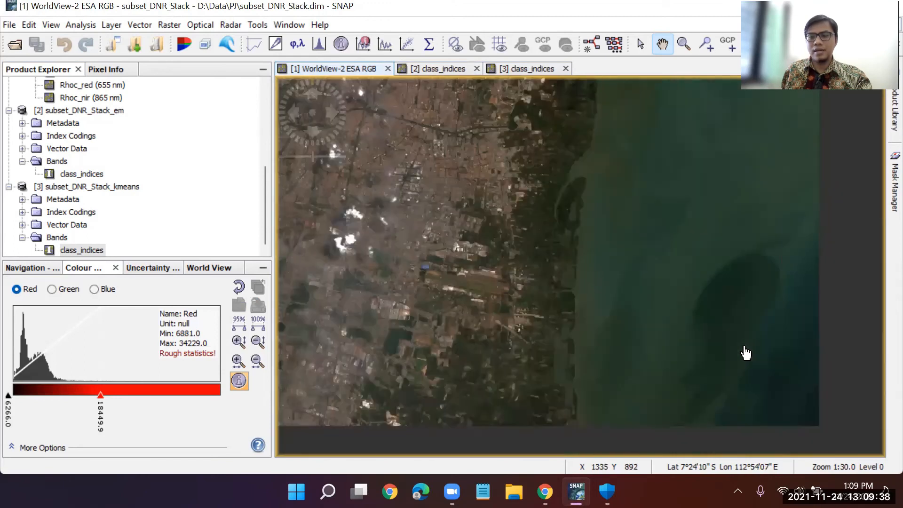
scroll(747, 354, "down", 3)
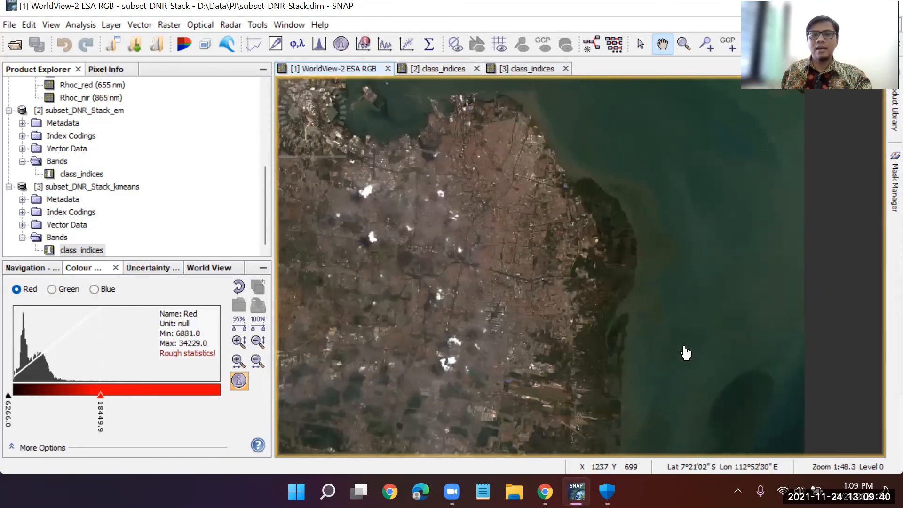
- Return to the K-Means class map and review the available unsupervised classification methods without starting one
left_click(508, 69)
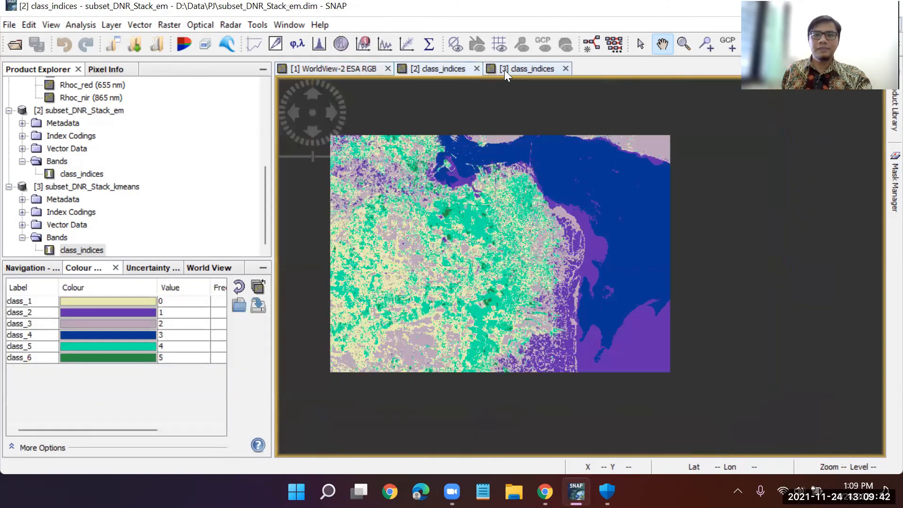
left_click_drag(529, 248, 557, 273)
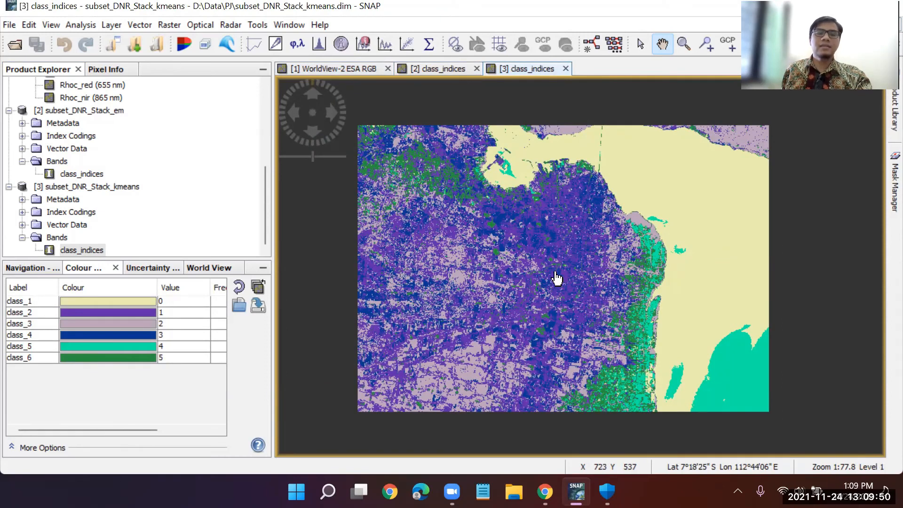
left_click(168, 25)
mouse_move(232, 208)
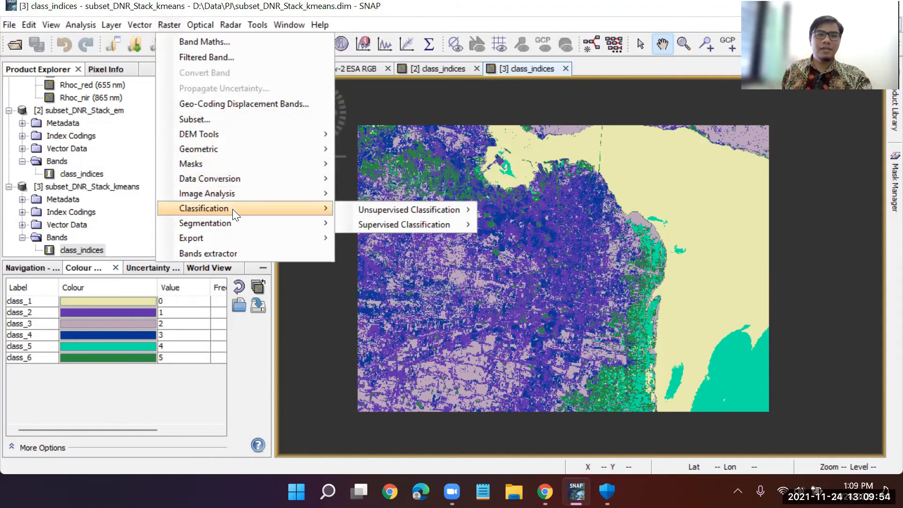
mouse_move(387, 211)
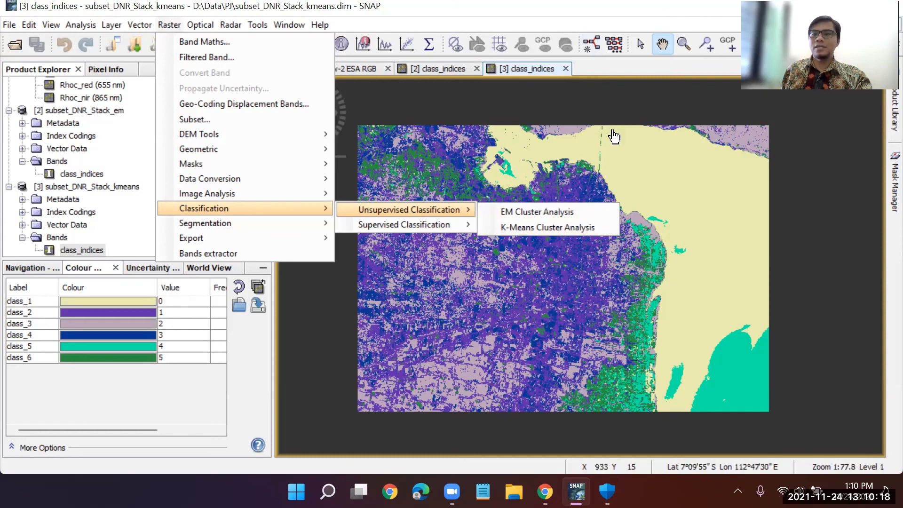
left_click(613, 67)
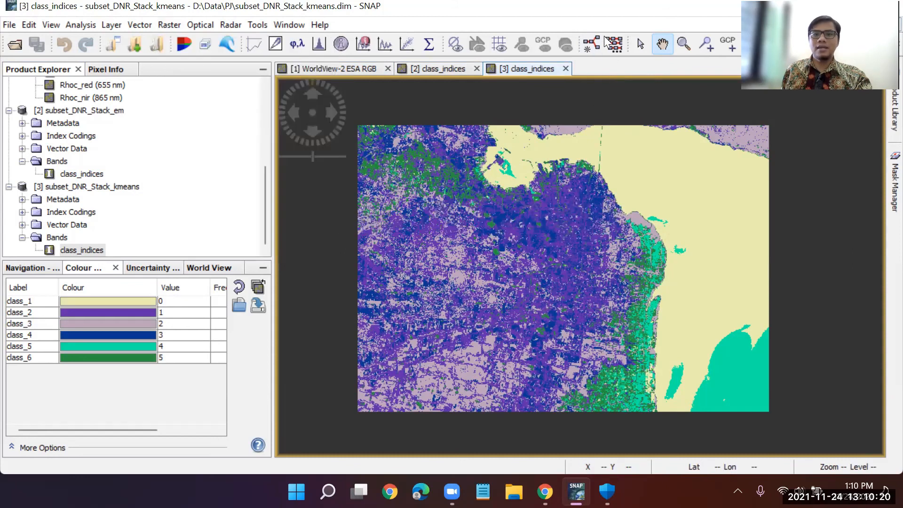